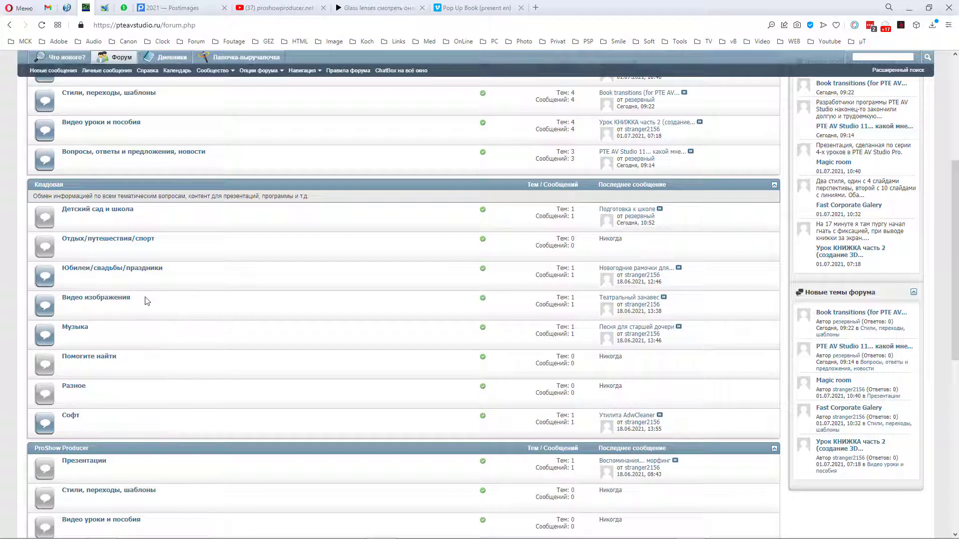
# - Open the topic "Театральный занавес" in the "Видео изображения" forum section and go to its quick reply form
pyautogui.click(93, 303)
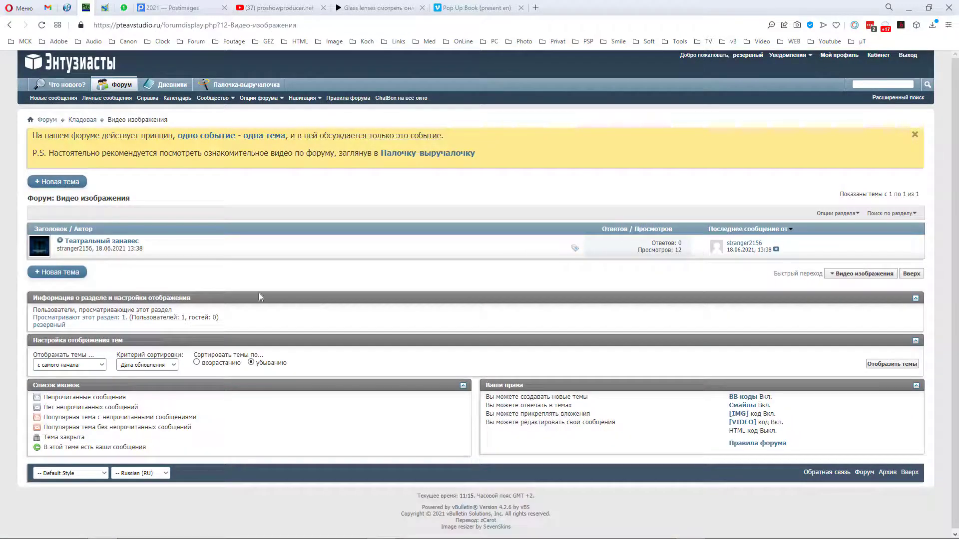
pyautogui.click(106, 242)
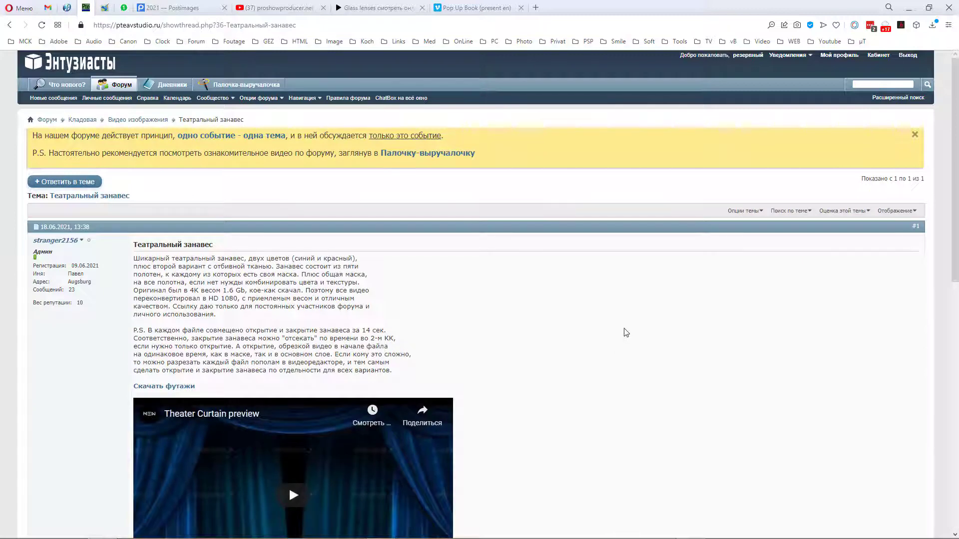
pyautogui.scroll(-15, 628, 334)
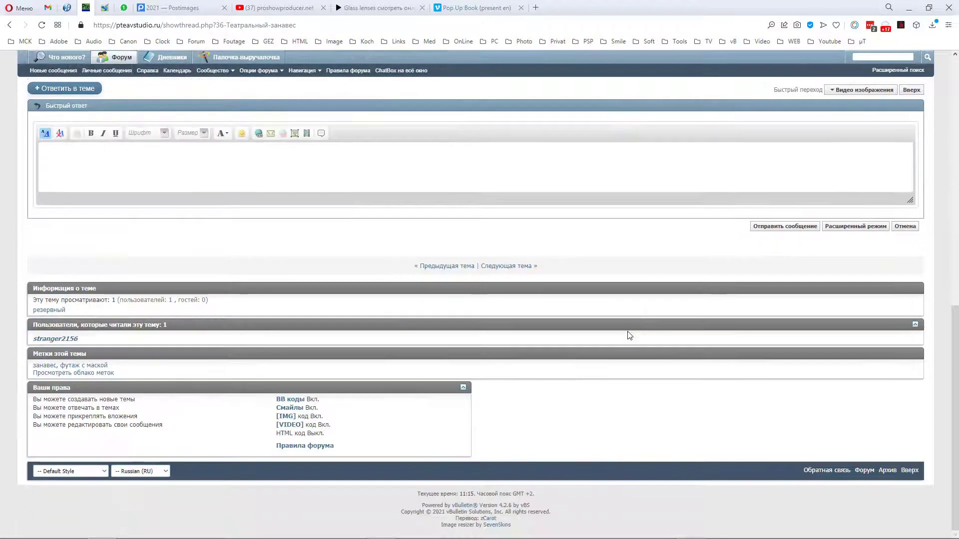
pyautogui.scroll(2, 628, 335)
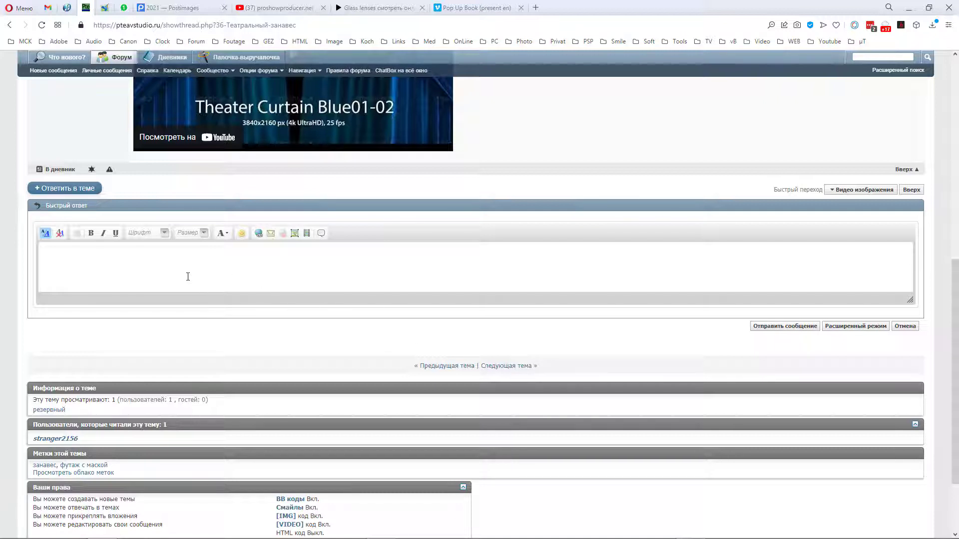
# - Switch to the YouTube search results for proshowproducer.net
pyautogui.click(288, 9)
pyautogui.moveTo(482, 186)
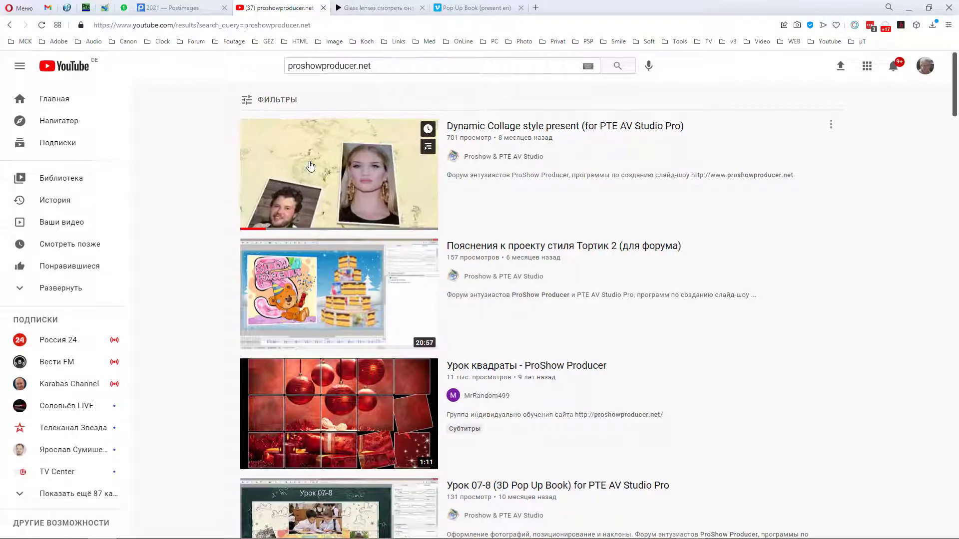
pyautogui.rightClick(344, 161)
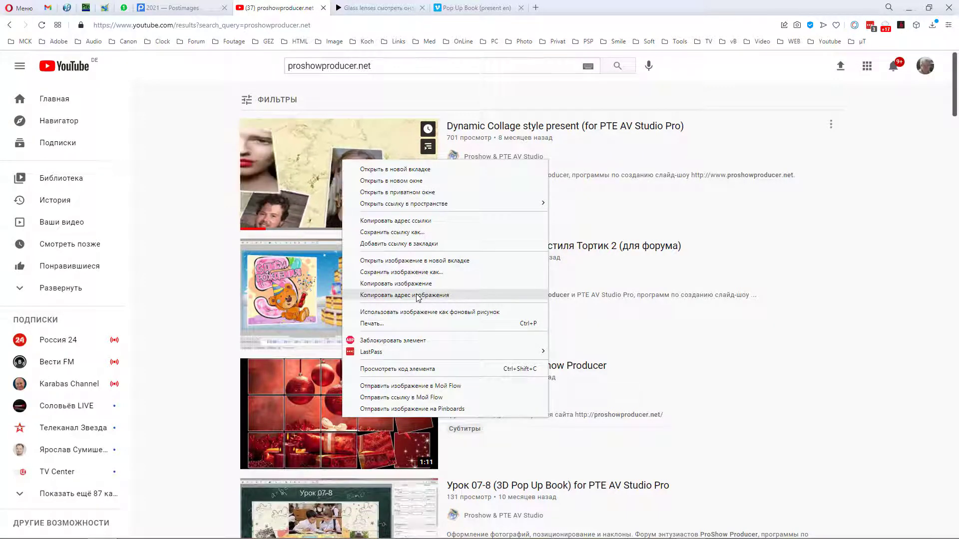
pyautogui.click(390, 288)
pyautogui.click(420, 149)
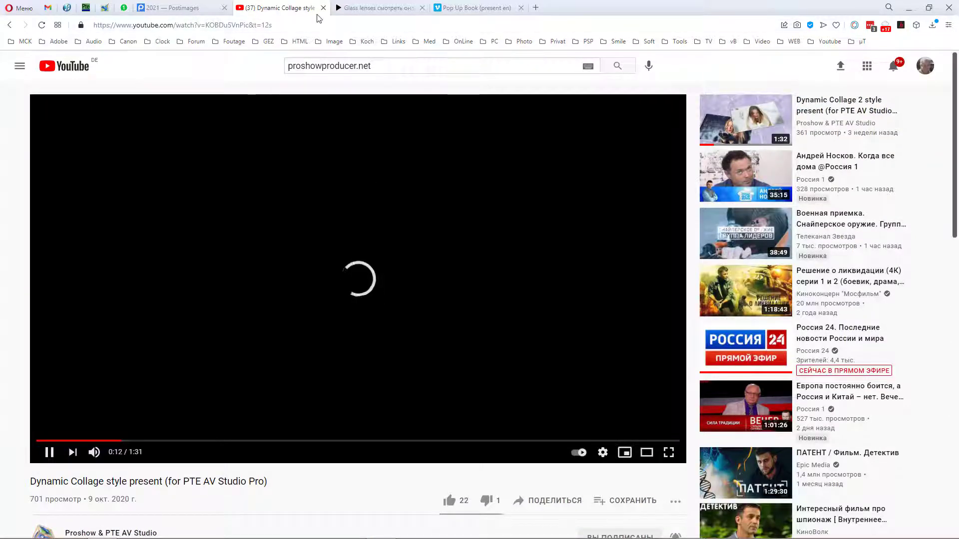
pyautogui.click(10, 25)
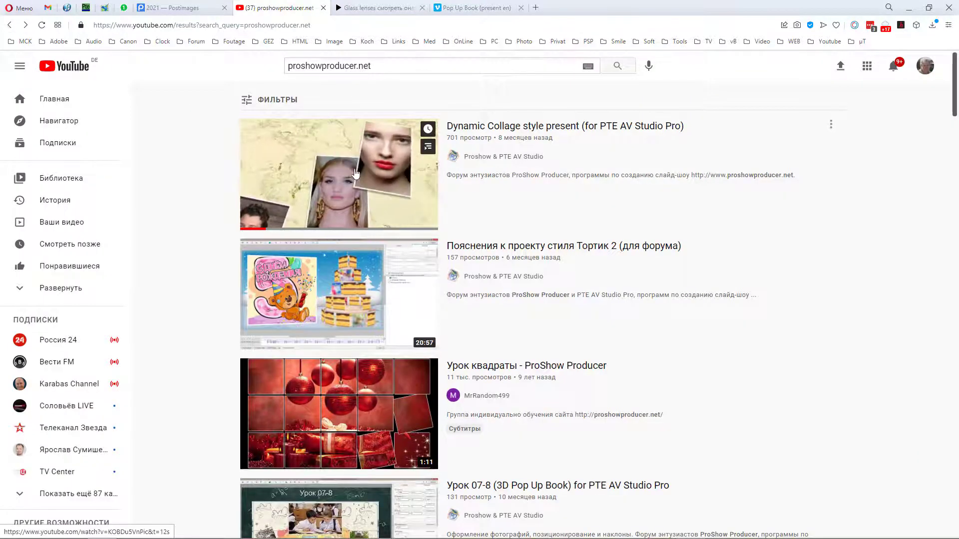
pyautogui.click(832, 128)
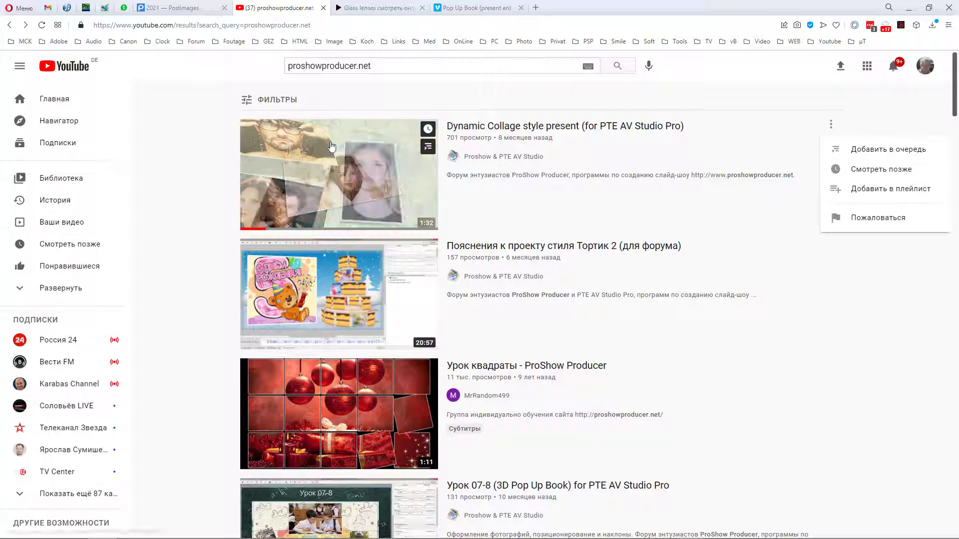
# - Copy the link address of the video "Dynamic Collage style present (for PTE AV Studio Pro)", then open the video and pause it
pyautogui.rightClick(283, 147)
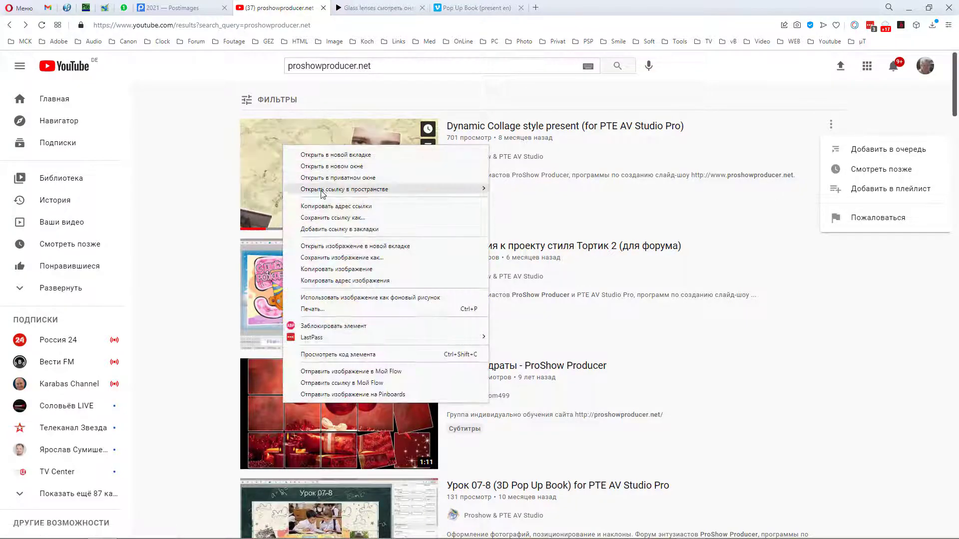
pyautogui.click(336, 207)
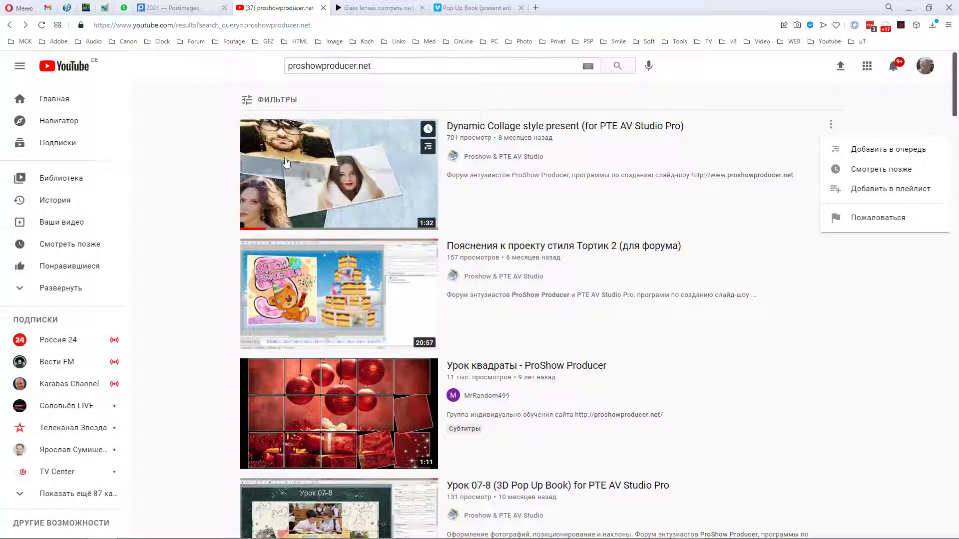
pyautogui.click(335, 166)
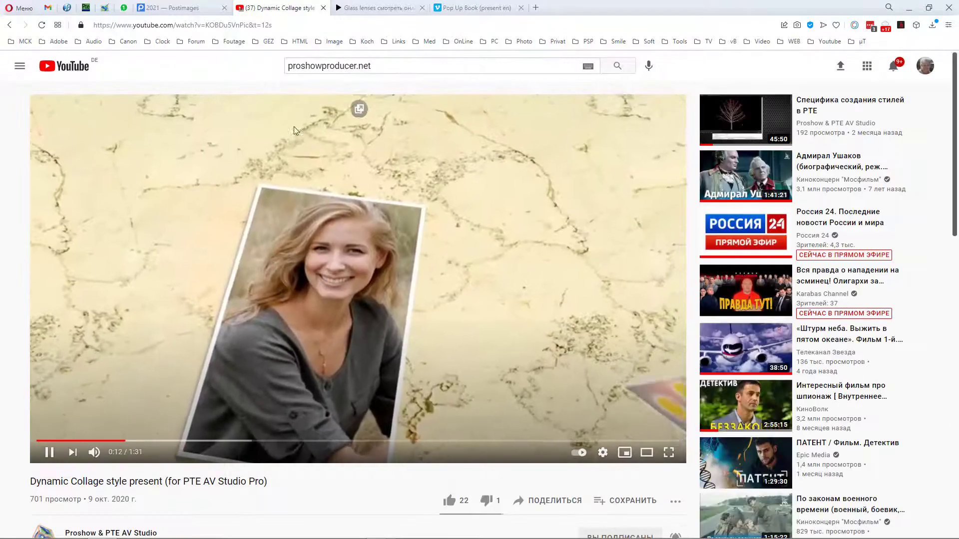
pyautogui.click(311, 163)
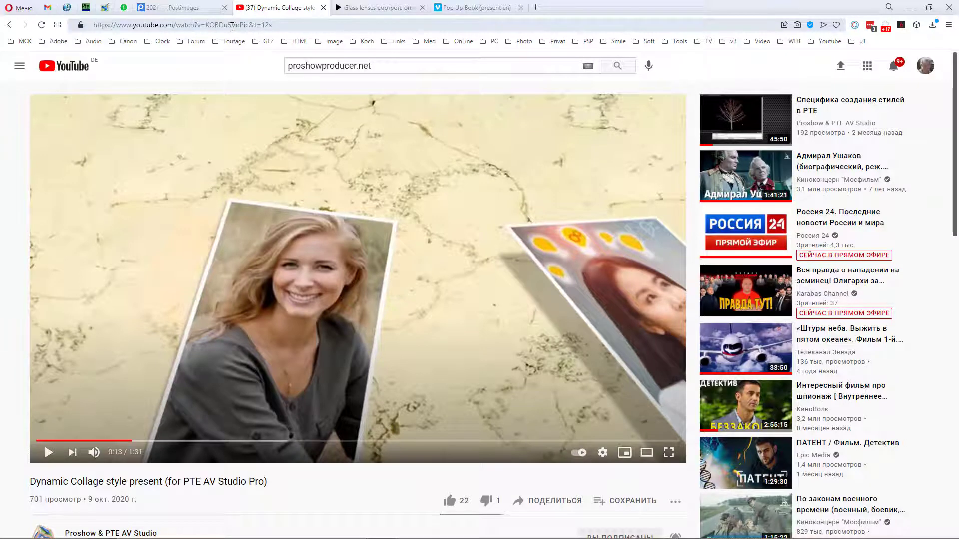
pyautogui.click(86, 8)
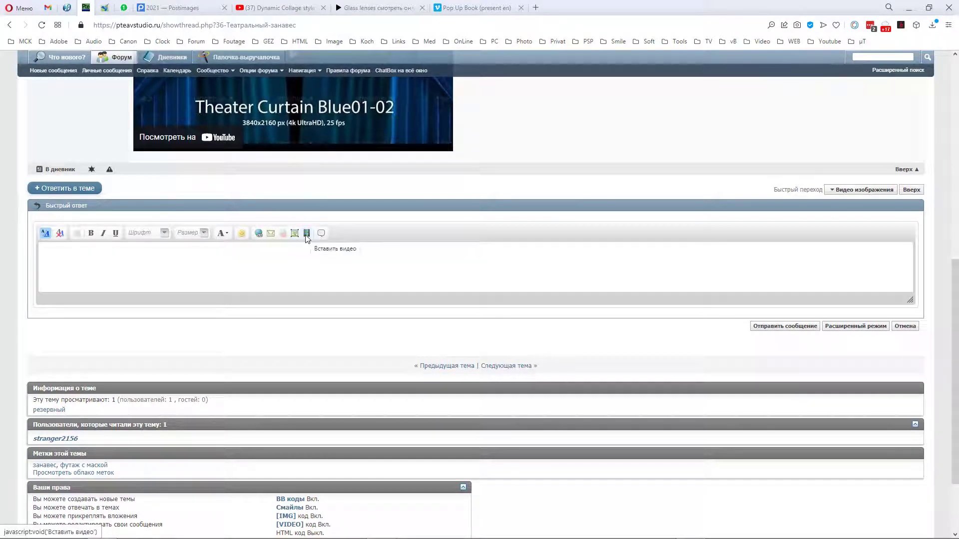
pyautogui.click(306, 234)
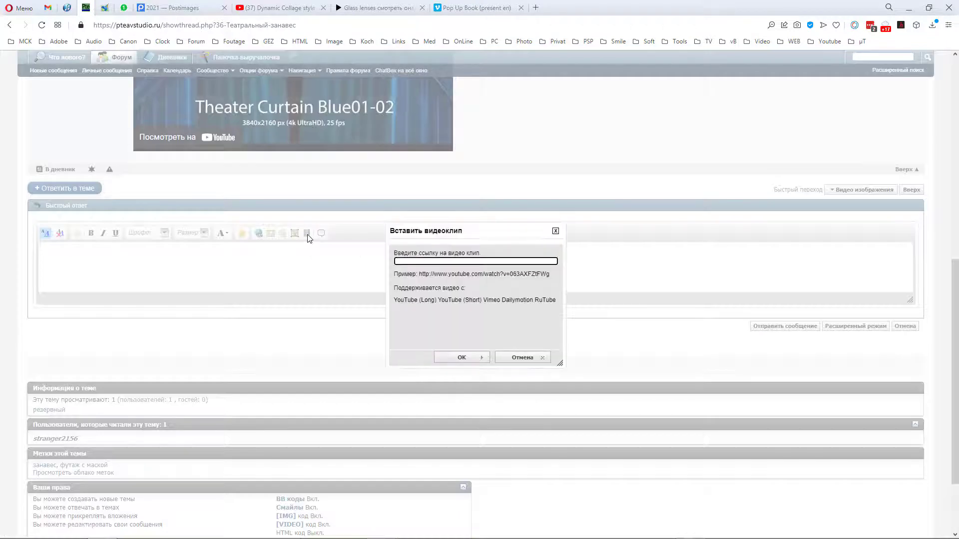
pyautogui.write('https://www.youtube.com/watch?v=KOBDu5VnPic&t=12s')
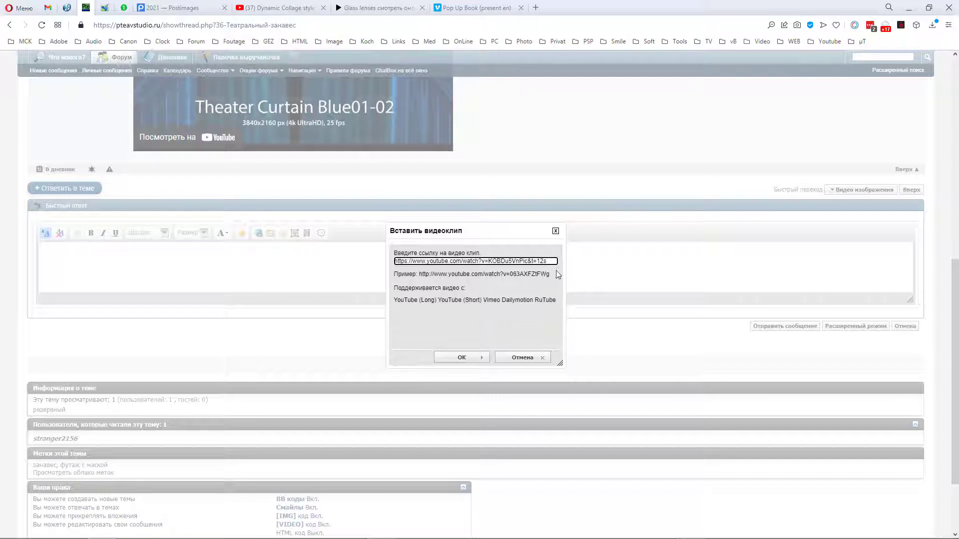
pyautogui.click(471, 357)
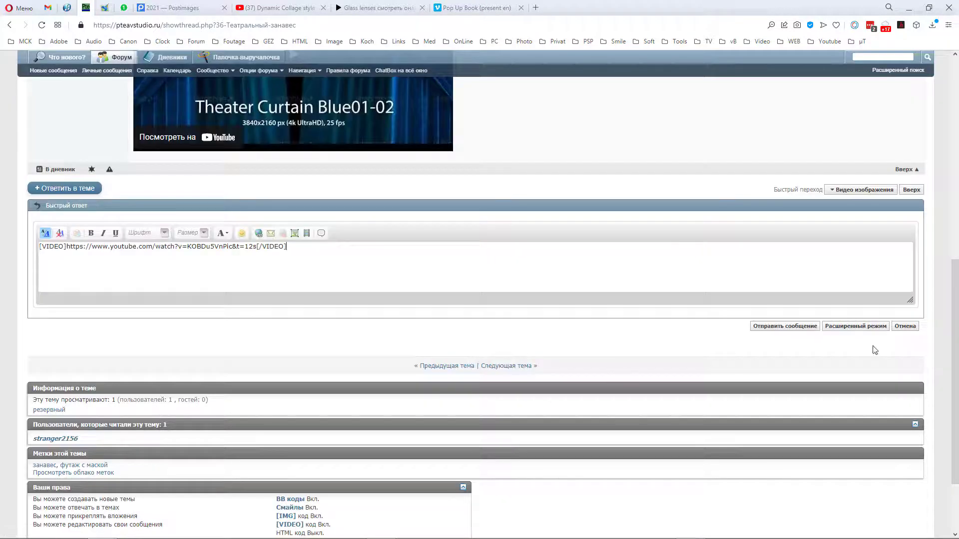
# - Switch the reply to advanced mode, review the video preview, and place the cursor on a new line below the video tag
pyautogui.click(847, 331)
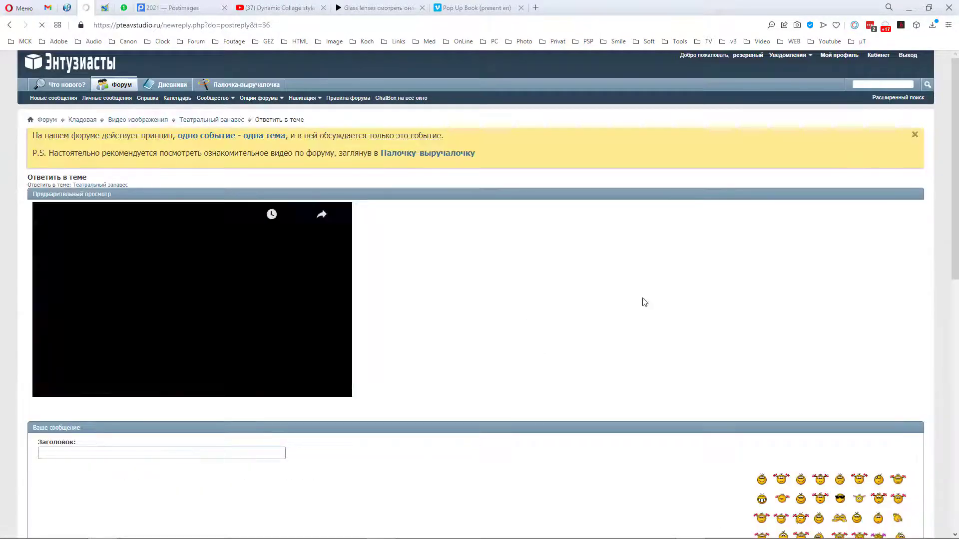
pyautogui.scroll(-3, 731, 270)
pyautogui.scroll(3, 732, 270)
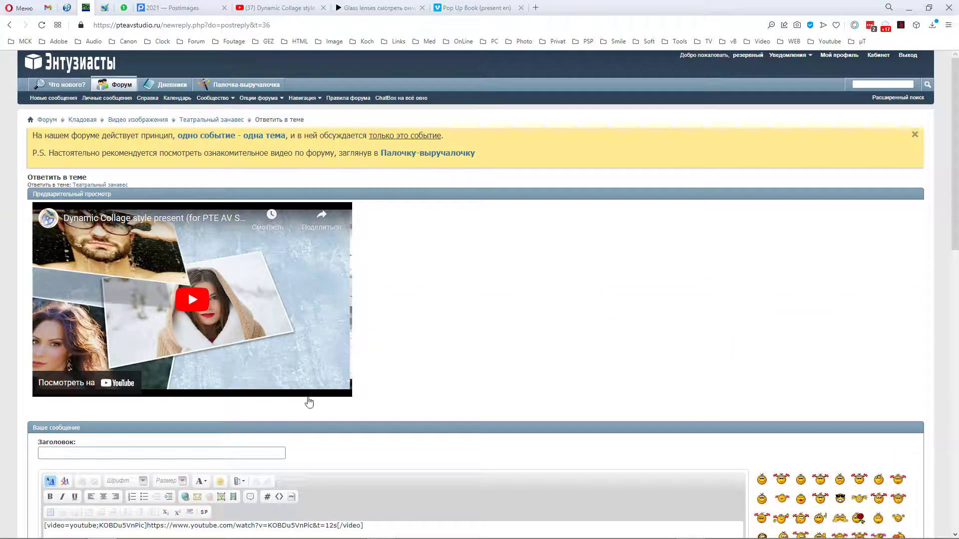
pyautogui.click(327, 495)
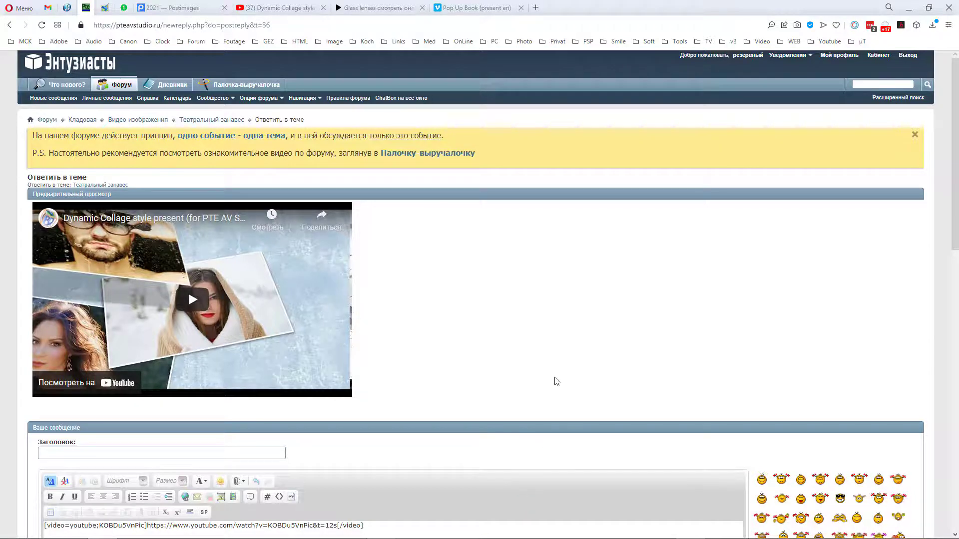
pyautogui.scroll(-3, 554, 378)
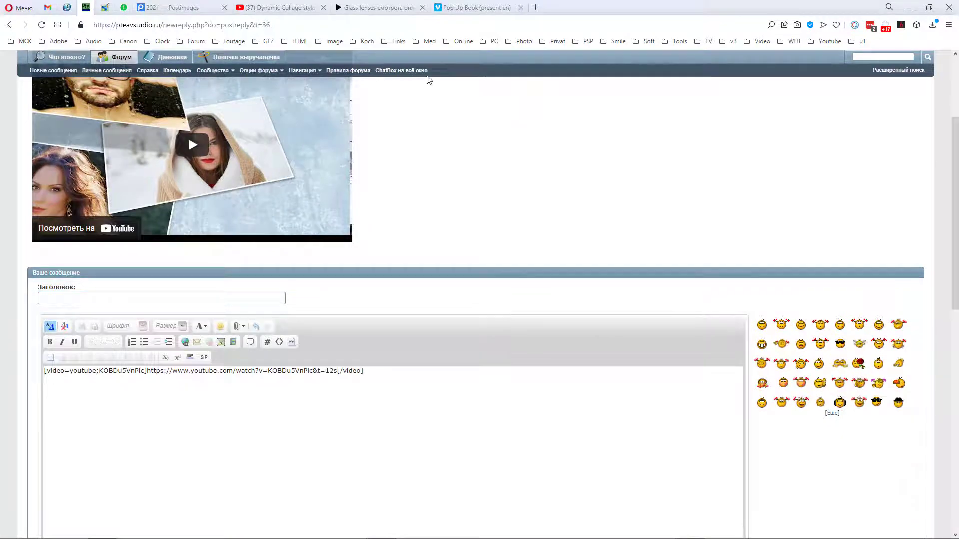
# - Switch to the "Glass lenses" video on RuTube and copy the video address from its player
pyautogui.click(389, 15)
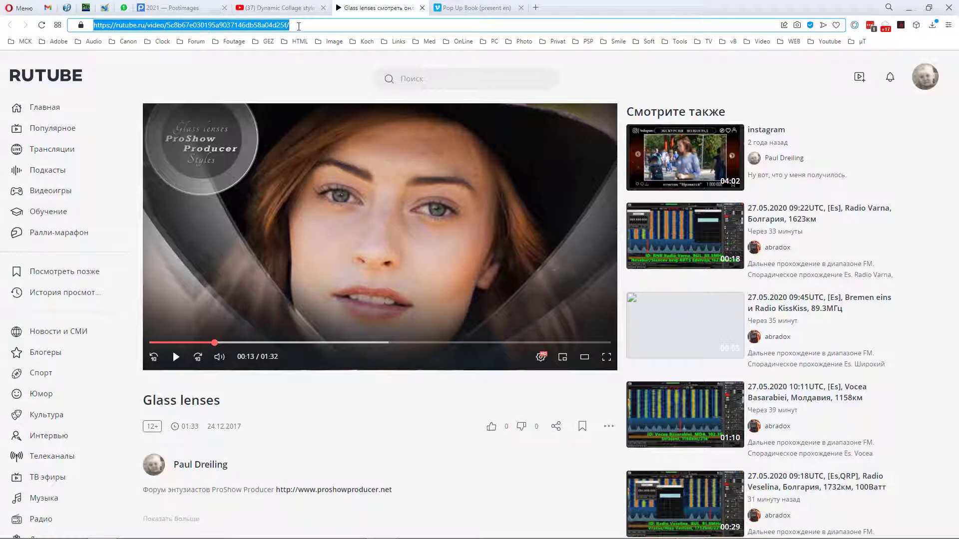
pyautogui.click(403, 209)
pyautogui.rightClick(403, 208)
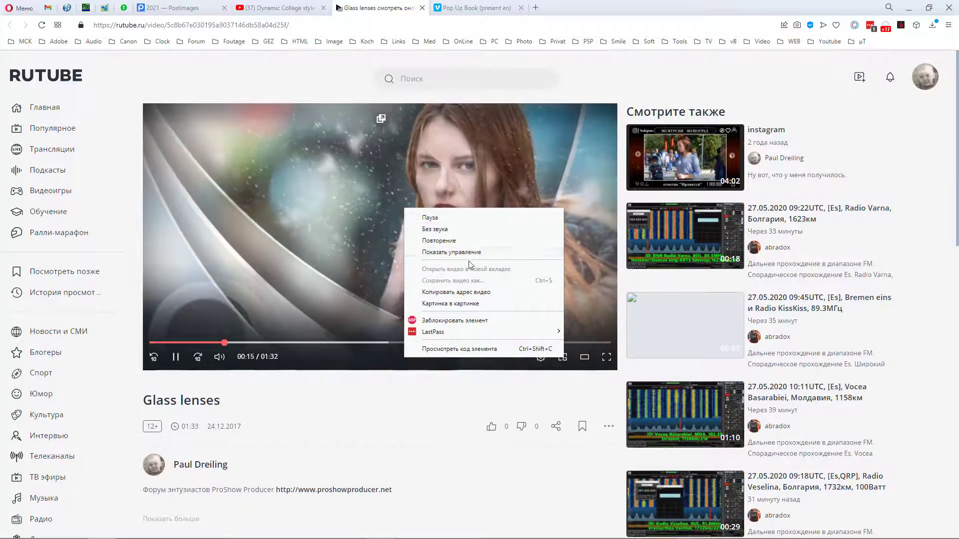
pyautogui.click(469, 294)
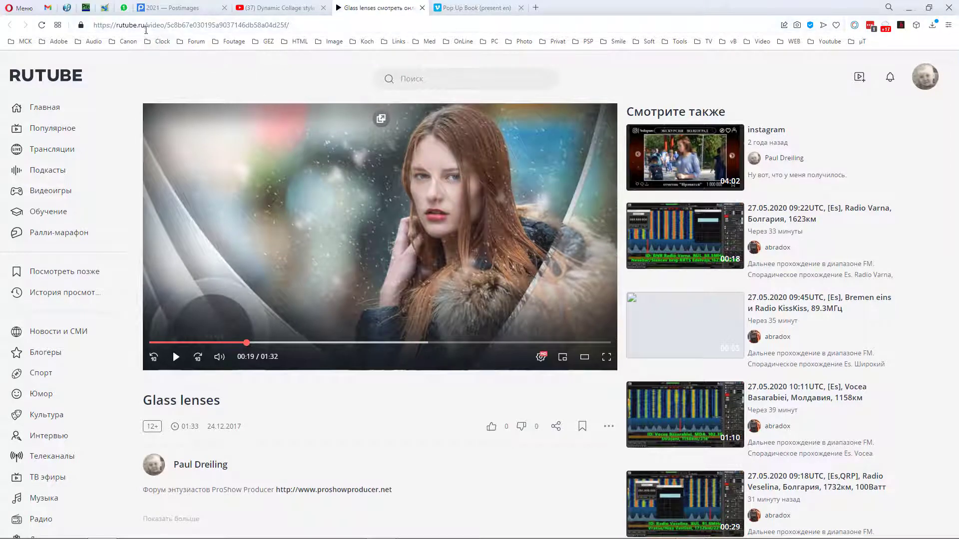
pyautogui.click(86, 8)
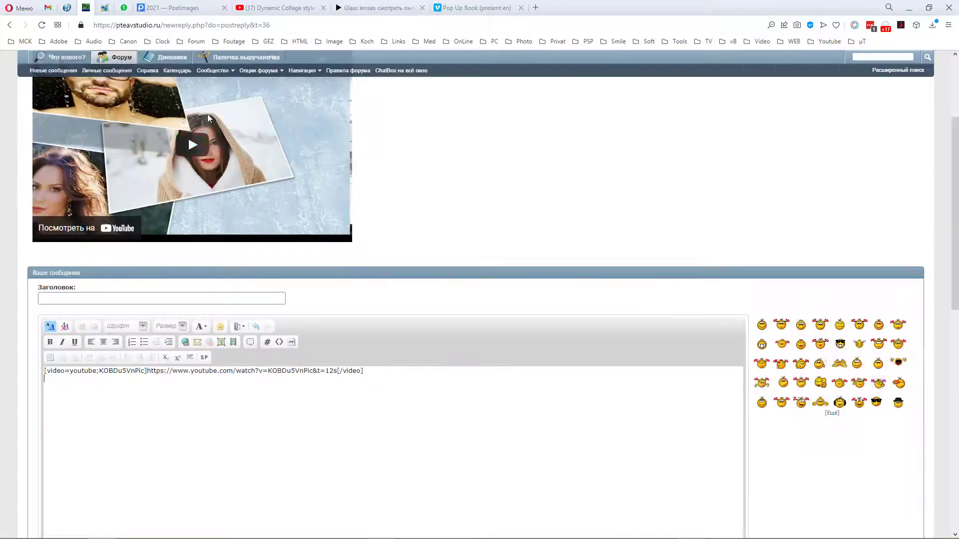
pyautogui.click(234, 343)
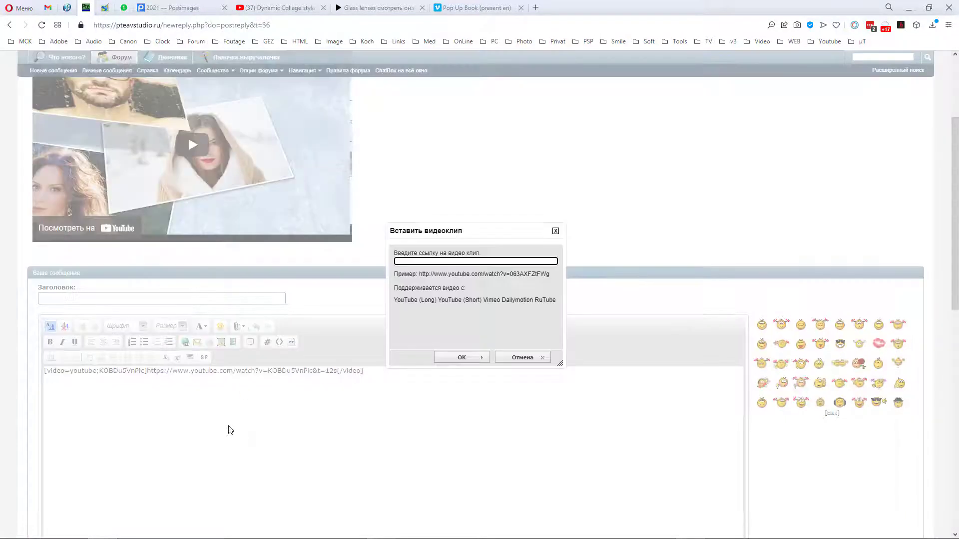
pyautogui.write('blob:https://rutube.ru/f9ef7b44-8d70-4f25-b874-3d1d0fa8e36c')
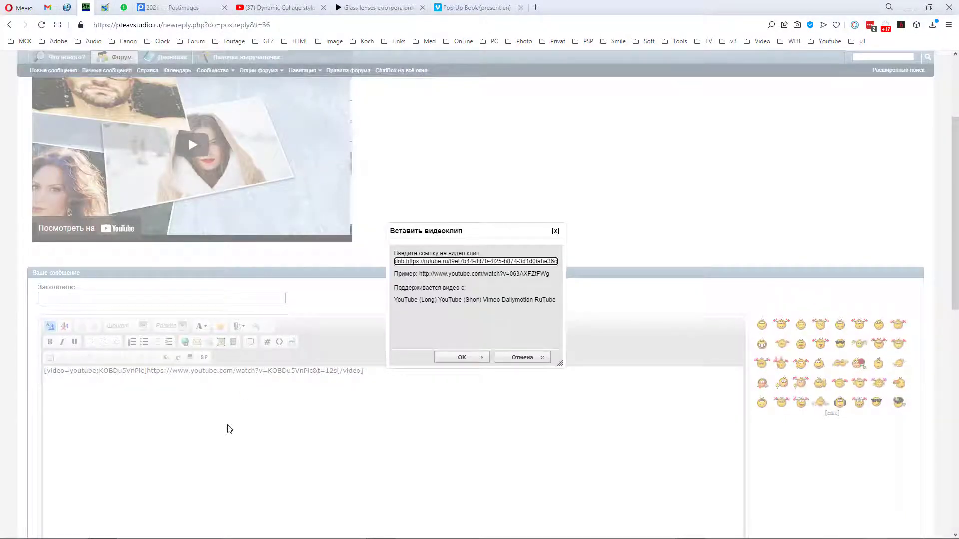
pyautogui.click(474, 358)
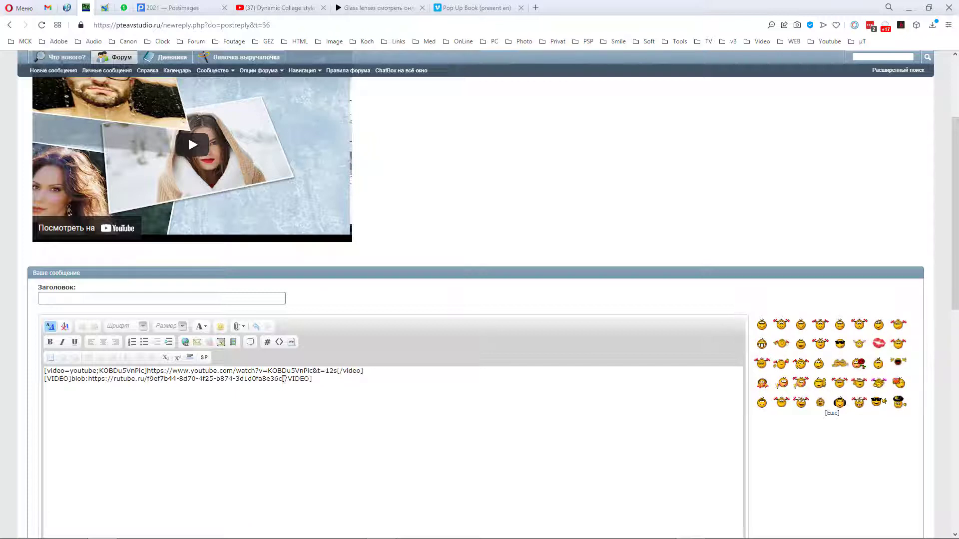
# - Delete the RuTube blob video tag from the reply, keeping the YouTube video tag
pyautogui.moveTo(267, 379); pyautogui.dragTo(349, 376)
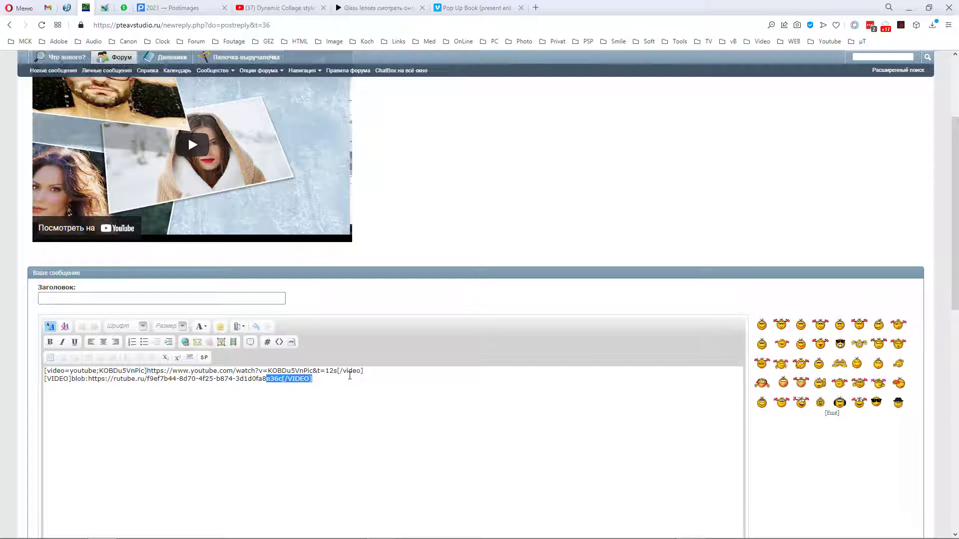
pyautogui.moveTo(266, 380)
pyautogui.mouseDown()
pyautogui.moveTo(154, 384)
pyautogui.moveTo(259, 382)
pyautogui.mouseUp()
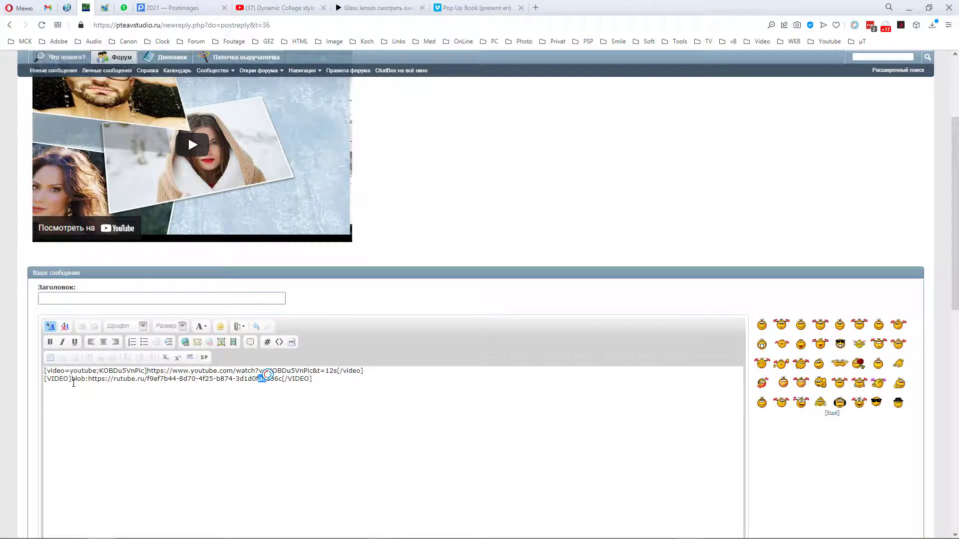
pyautogui.moveTo(312, 379); pyautogui.dragTo(33, 370)
pyautogui.press('Delete')
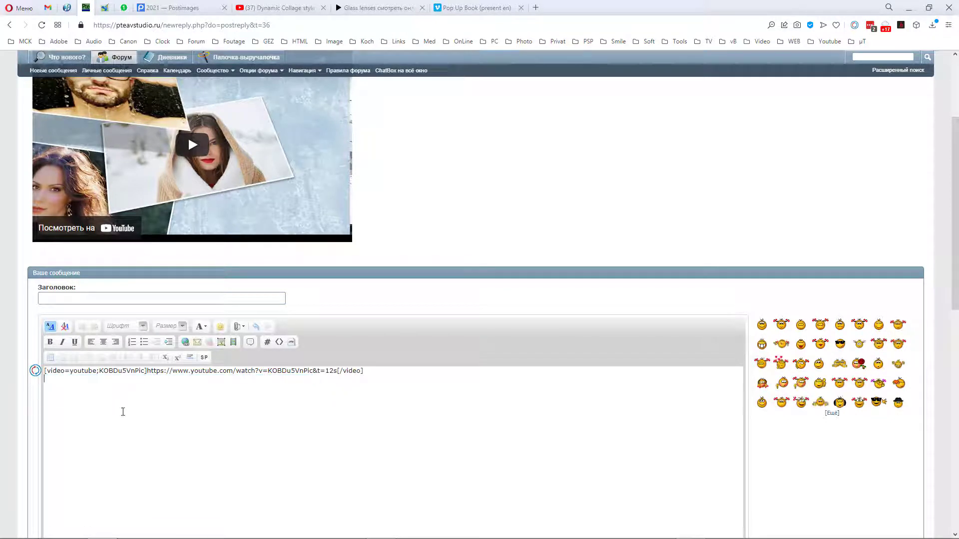
# - Copy the page address of the "Glass lenses" video on RuTube and open its sharing link
pyautogui.click(370, 9)
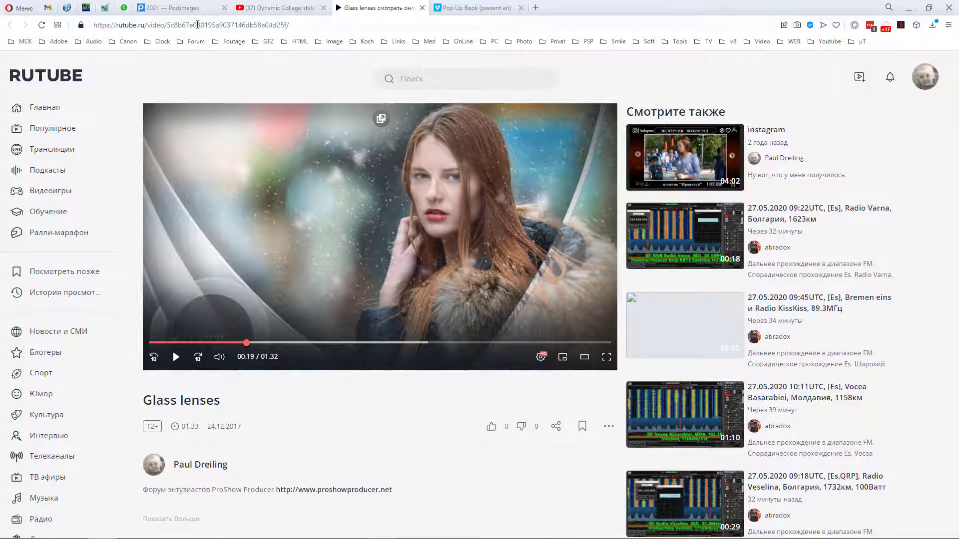
pyautogui.click(198, 25)
pyautogui.hotkey('ctrl', 'c')
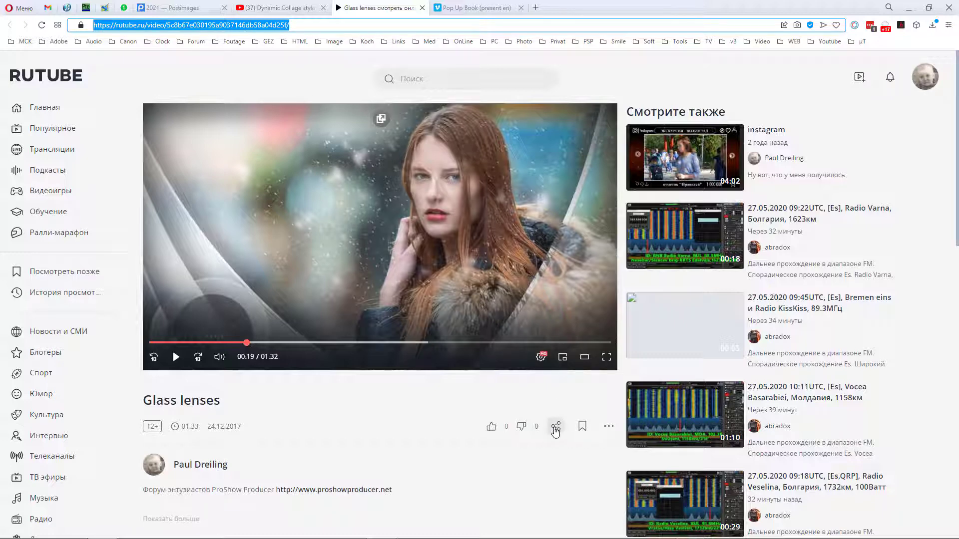
pyautogui.click(555, 428)
pyautogui.scroll(-2, 579, 445)
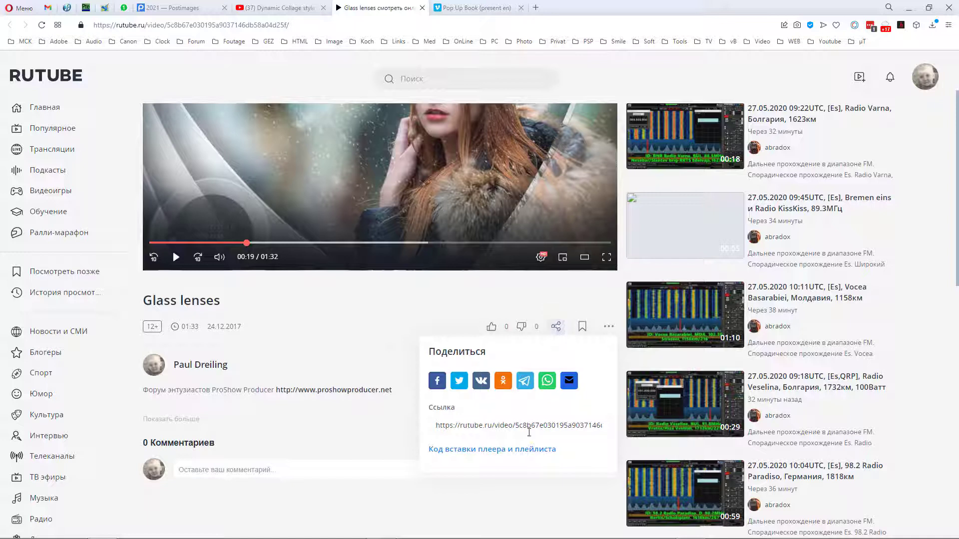
pyautogui.click(530, 426)
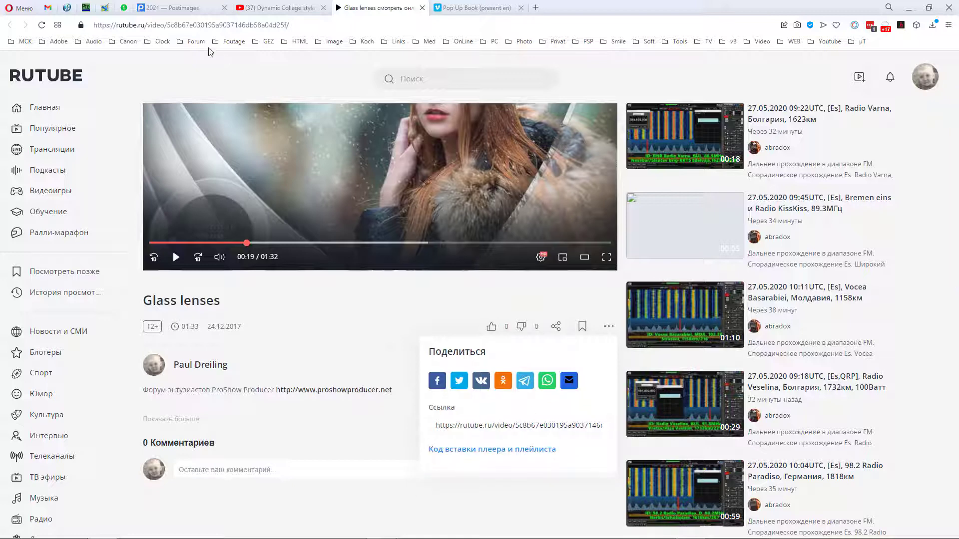
# - Insert the copied RuTube page address as a video clip below the YouTube tag in the forum reply and preview the message
pyautogui.click(86, 8)
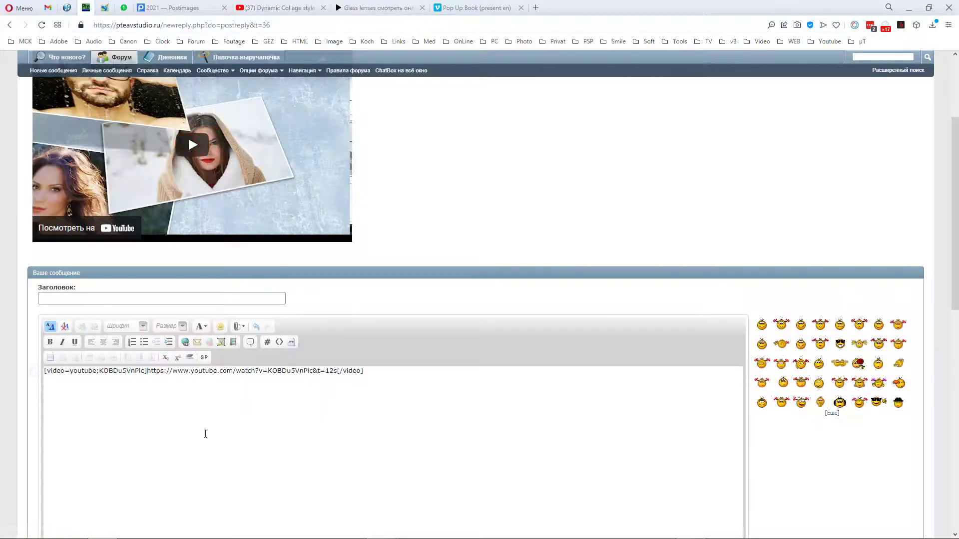
pyautogui.click(233, 343)
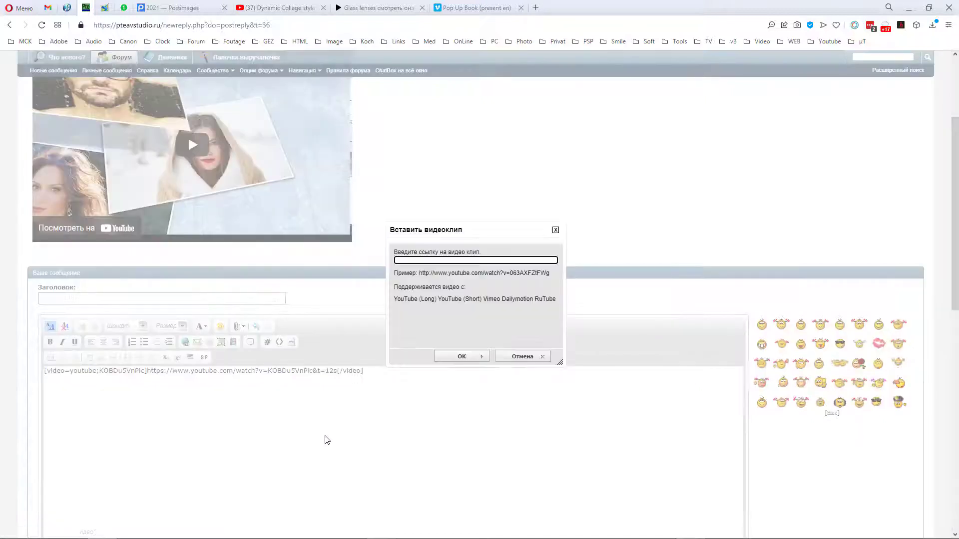
pyautogui.hotkey('ctrl', 'v')
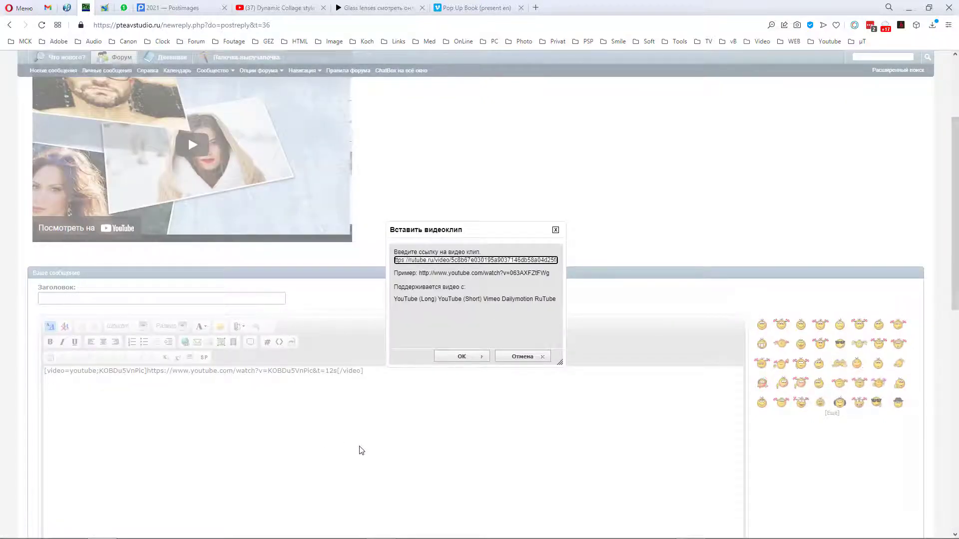
pyautogui.click(456, 356)
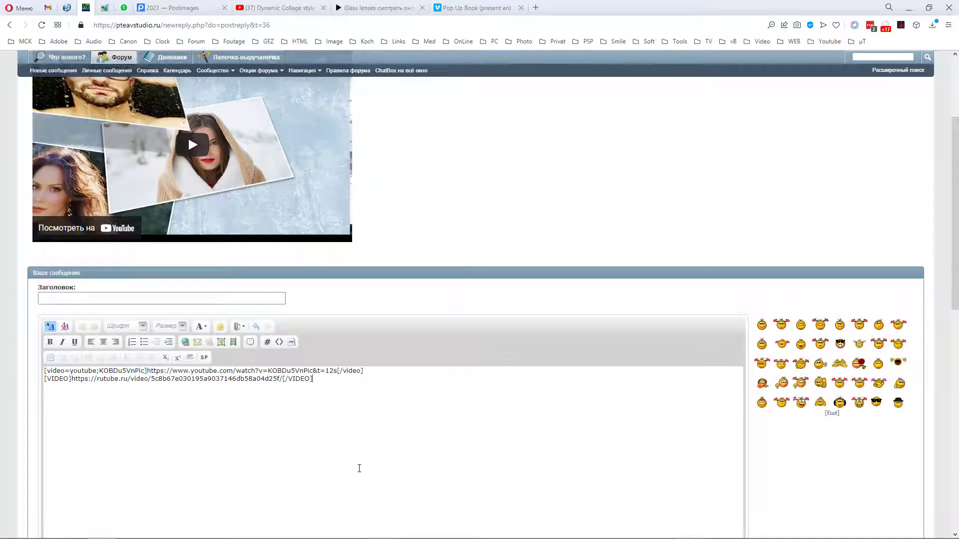
pyautogui.scroll(-3, 686, 481)
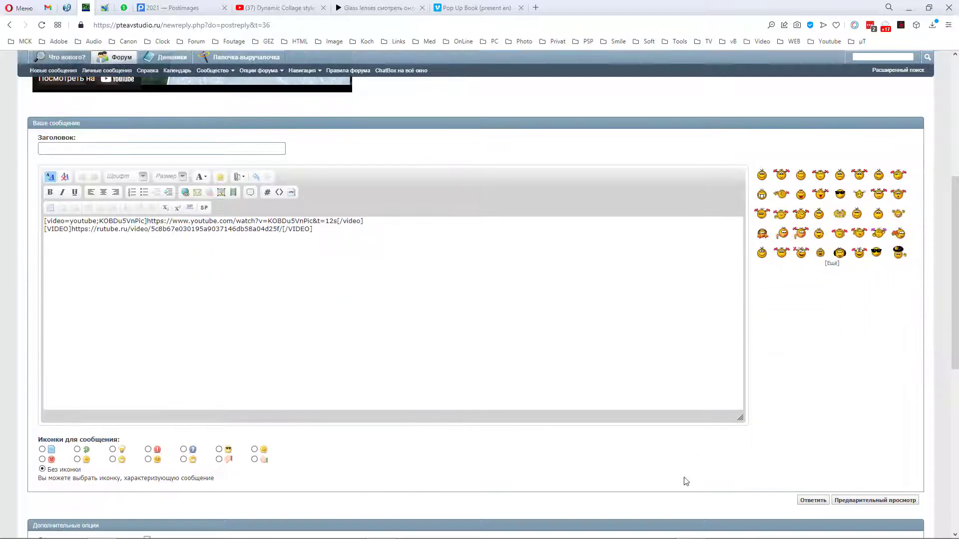
pyautogui.click(863, 500)
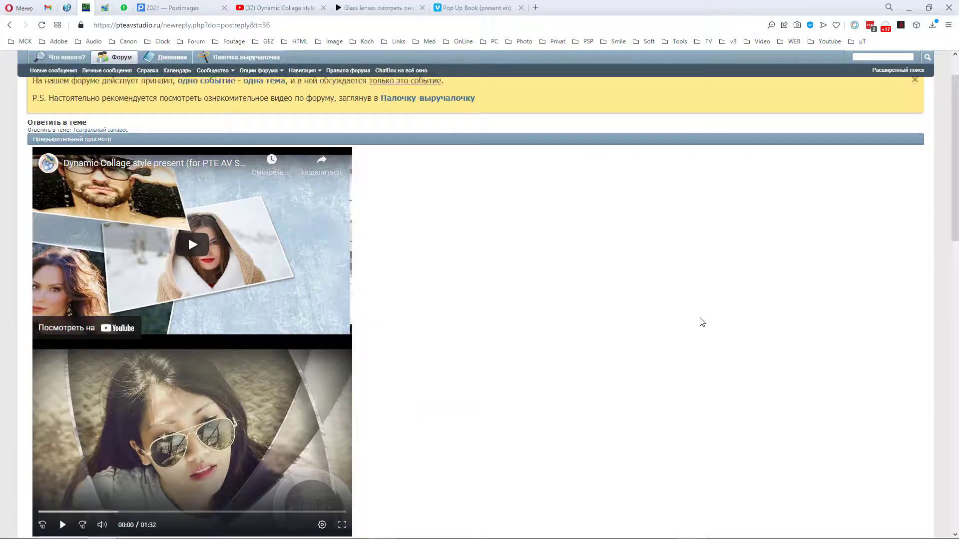
pyautogui.scroll(-5, 700, 322)
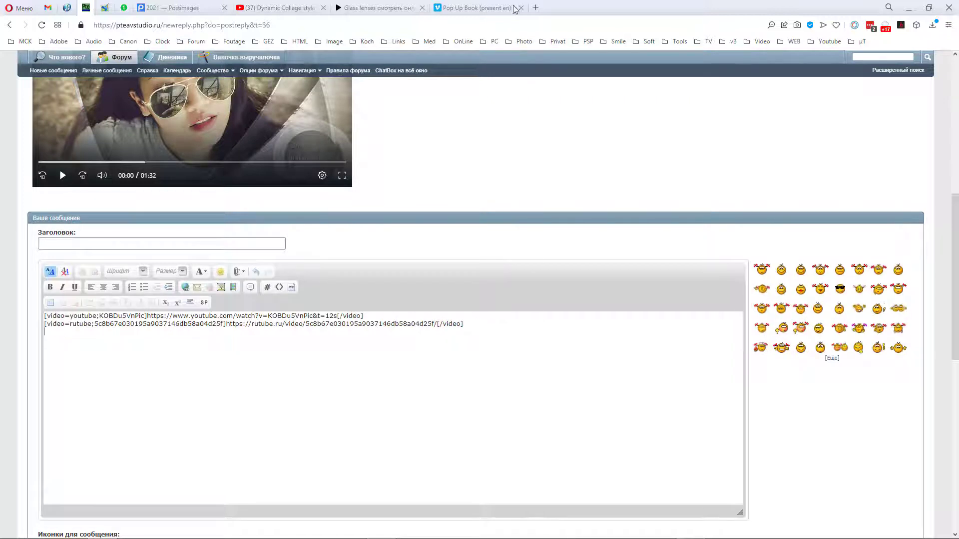
# - Switch to the "Pop Up Book (present en)" video on Vimeo and open its sharing overlay from the player
pyautogui.click(474, 8)
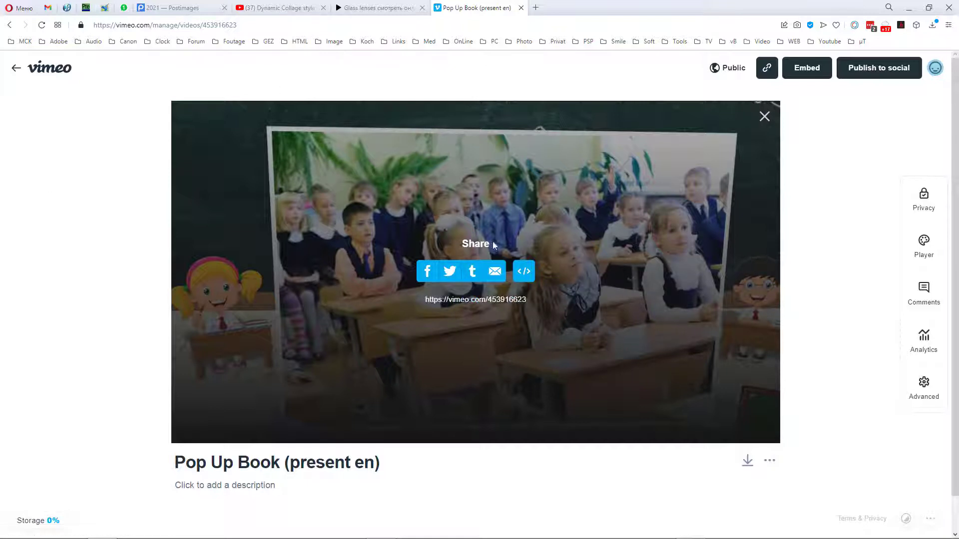
pyautogui.click(764, 116)
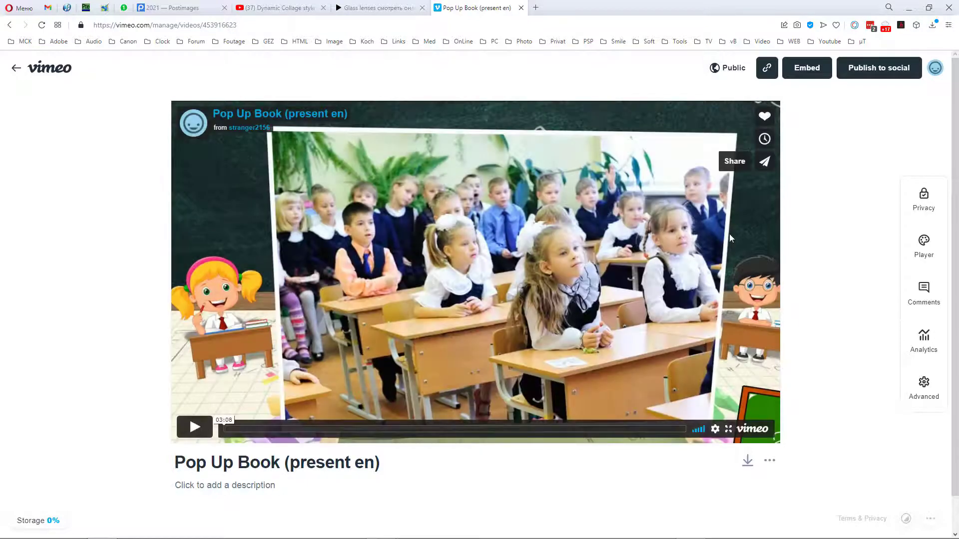
pyautogui.click(735, 164)
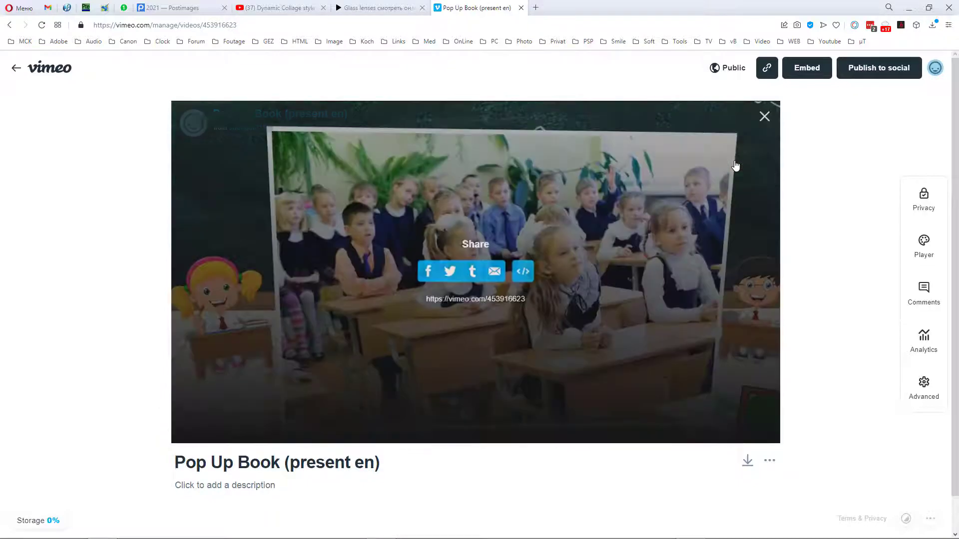
# - Open the Vimeo video's public page through its sharing link, copy the page address and return to the sharing overlay
pyautogui.click(476, 300)
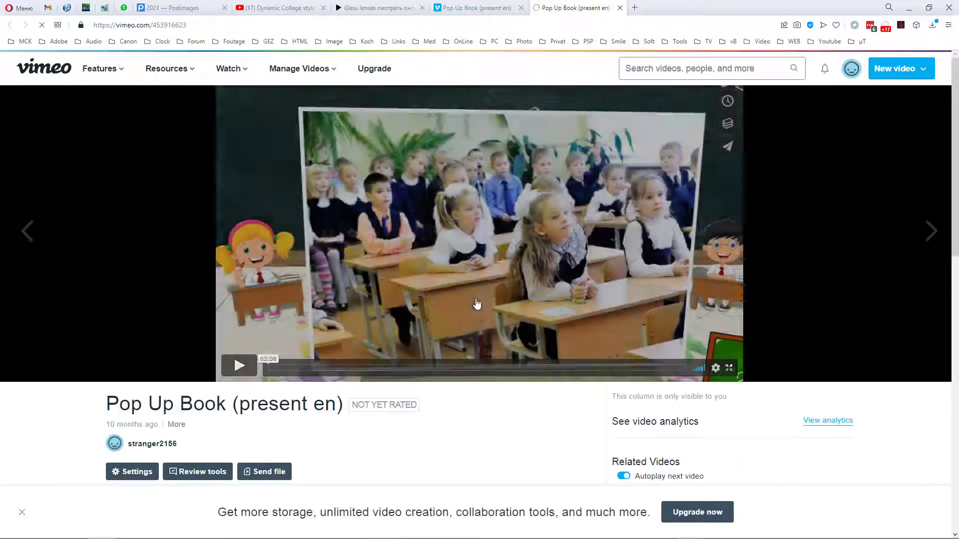
pyautogui.click(161, 26)
pyautogui.hotkey('ctrl', 'c')
pyautogui.rightClick(160, 26)
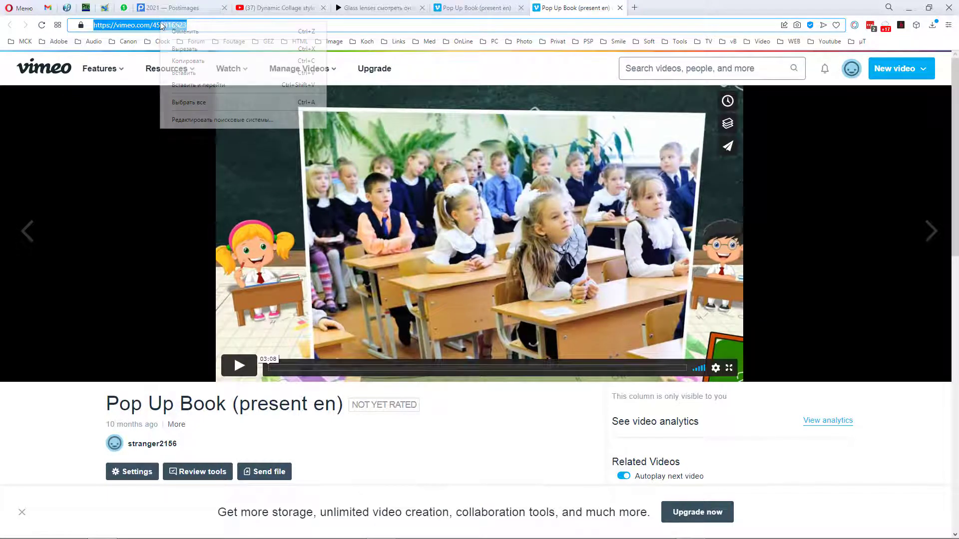
pyautogui.click(197, 60)
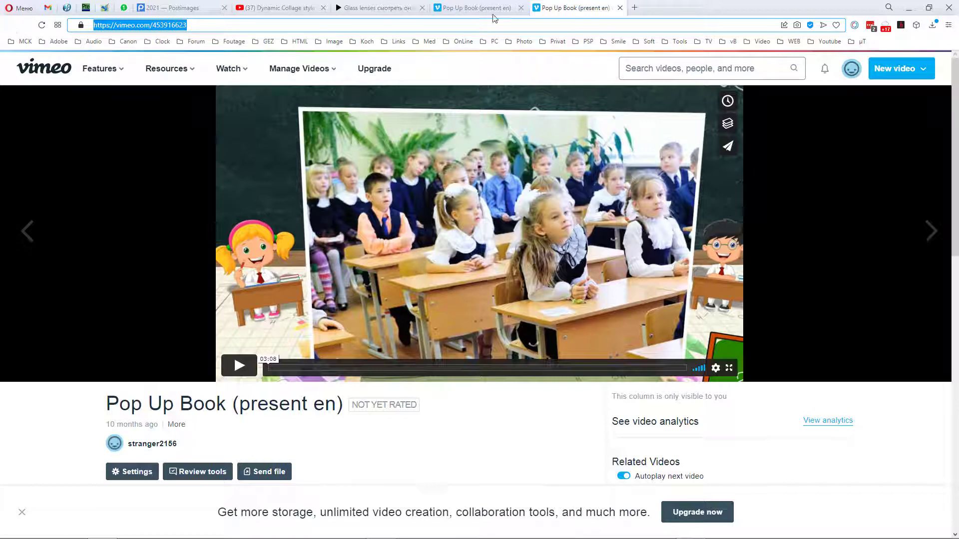
pyautogui.click(620, 8)
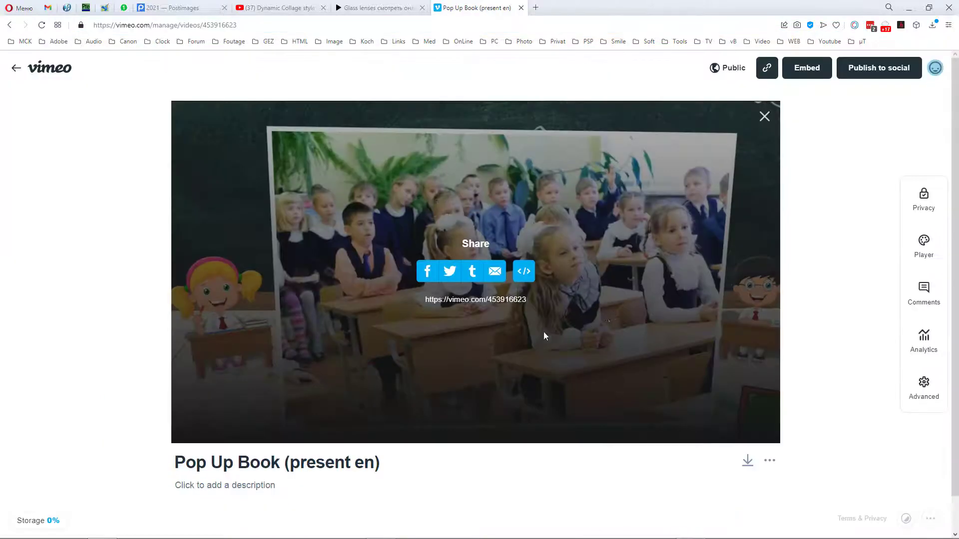
pyautogui.rightClick(477, 304)
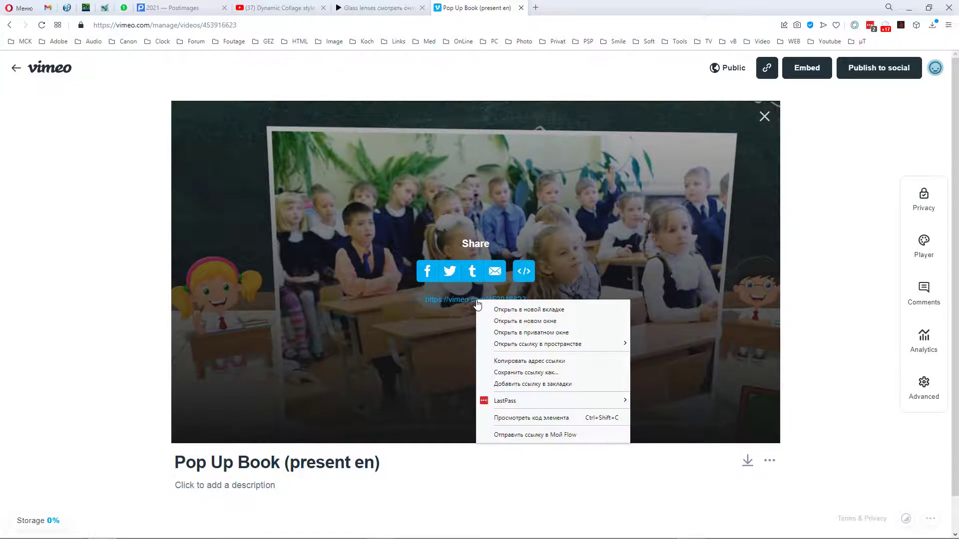
pyautogui.click(549, 362)
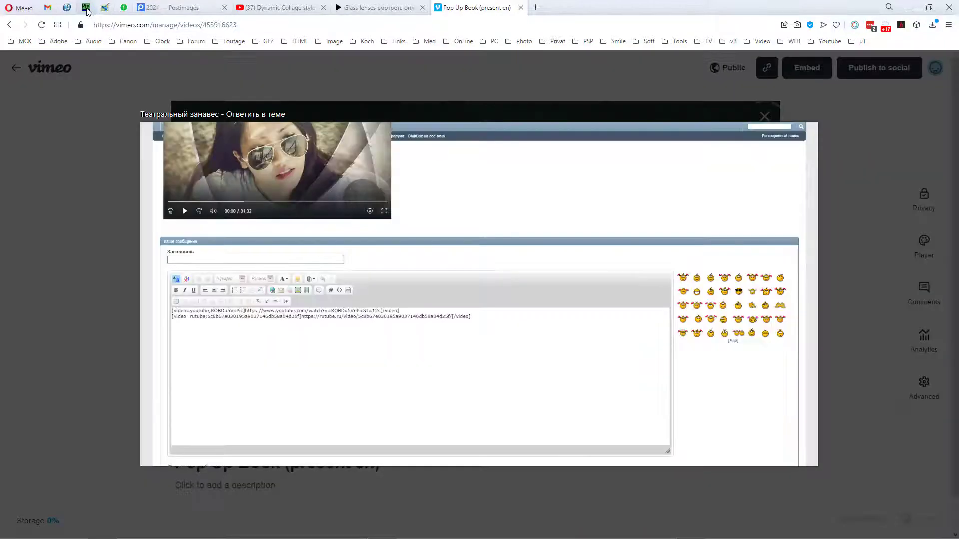
pyautogui.click(87, 11)
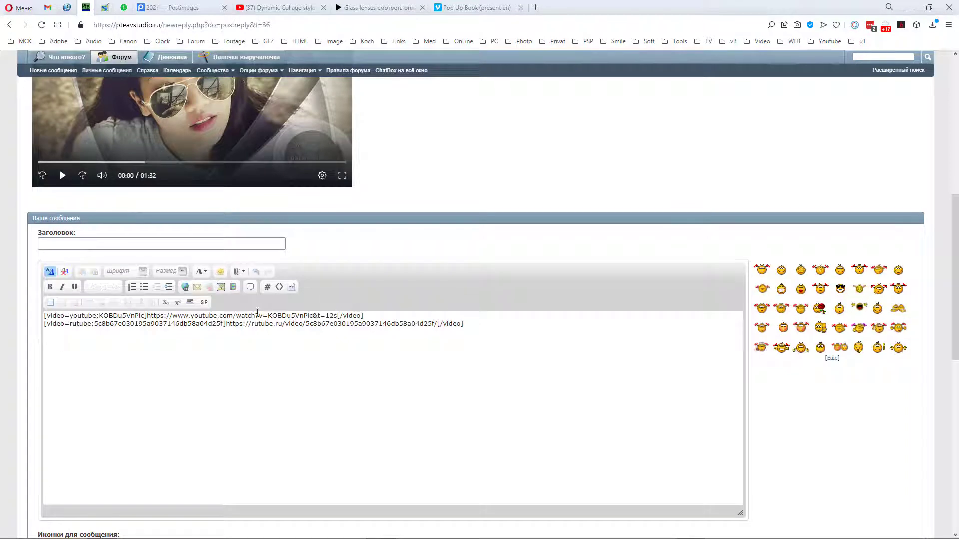
pyautogui.click(233, 287)
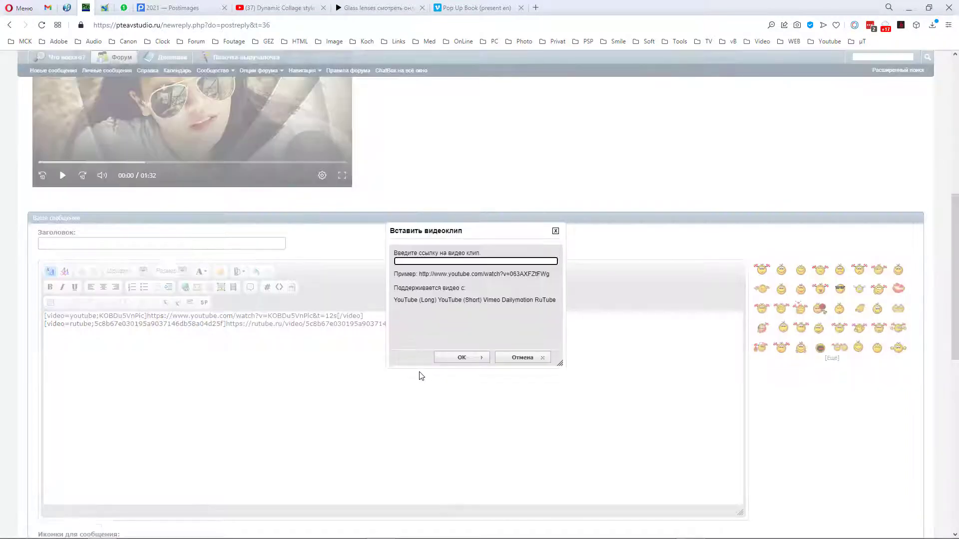
pyautogui.hotkey('ctrl', 'v')
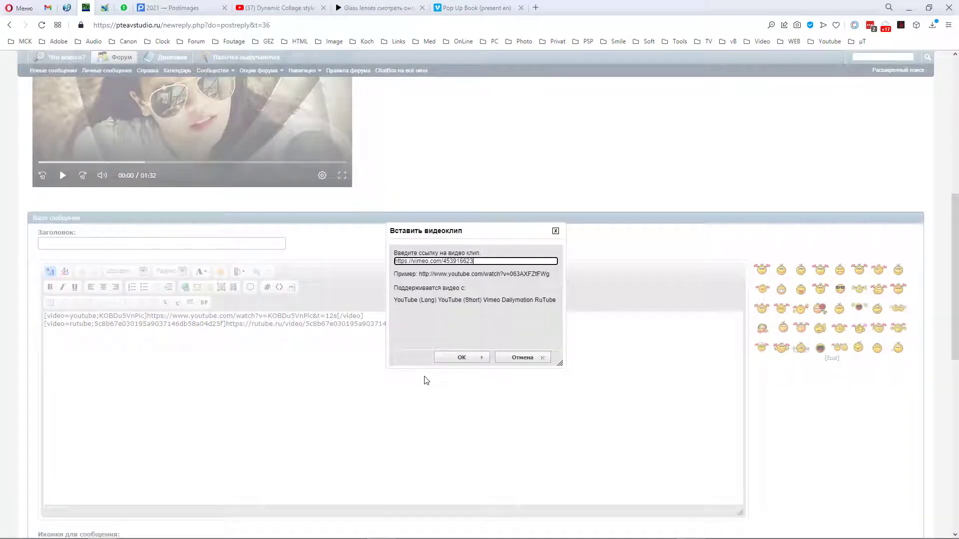
pyautogui.click(456, 358)
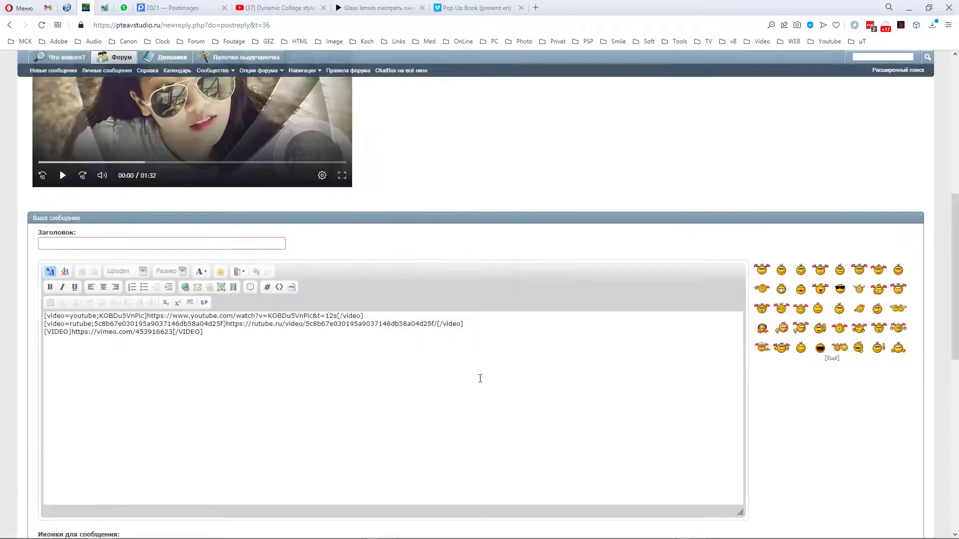
# - Preview the forum reply and check the YouTube, RuTube and Vimeo videos in it
pyautogui.scroll(-3, 480, 378)
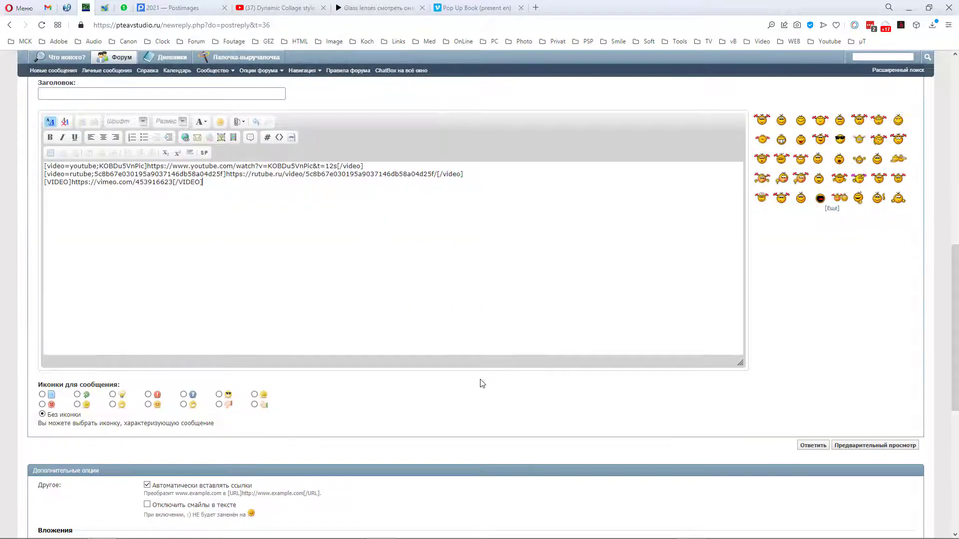
pyautogui.click(855, 447)
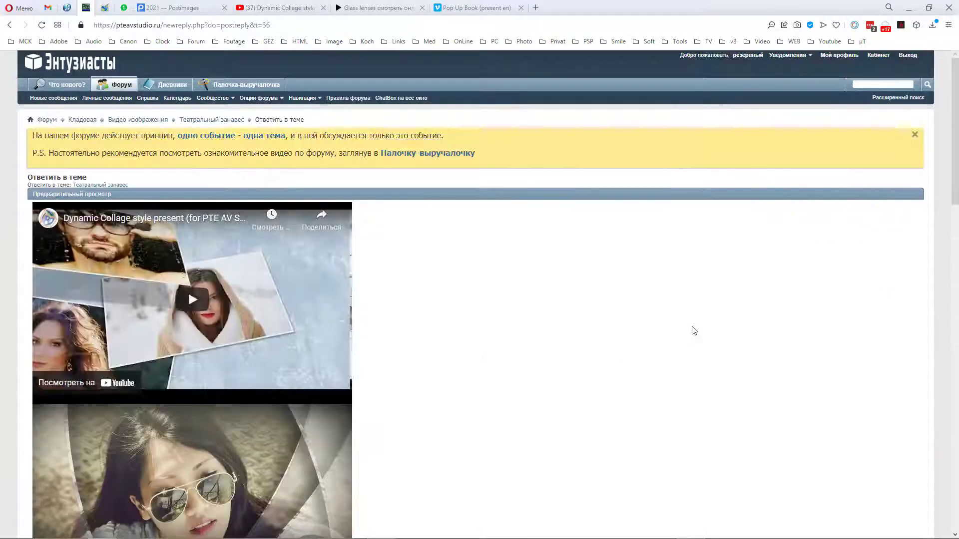
pyautogui.scroll(-6, 695, 330)
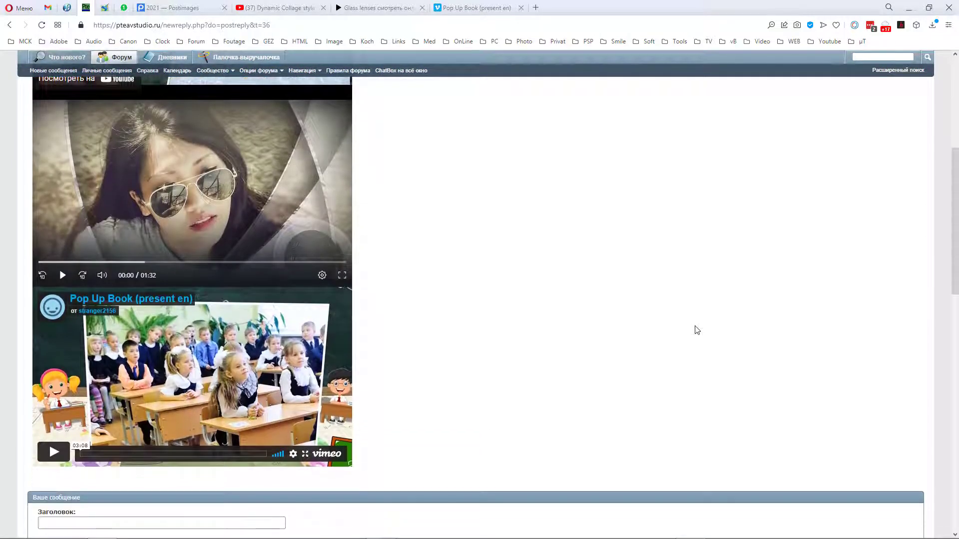
pyautogui.scroll(5, 697, 330)
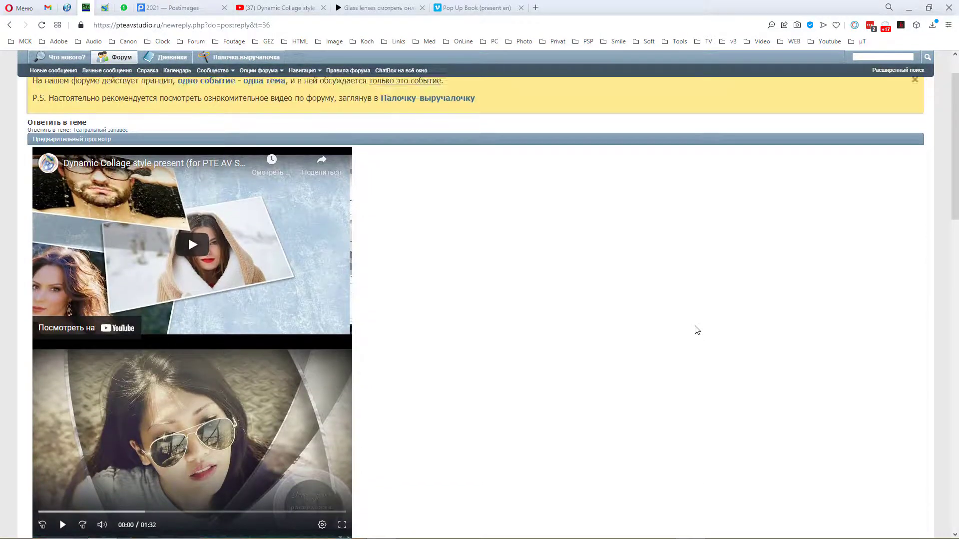
pyautogui.scroll(1, 696, 330)
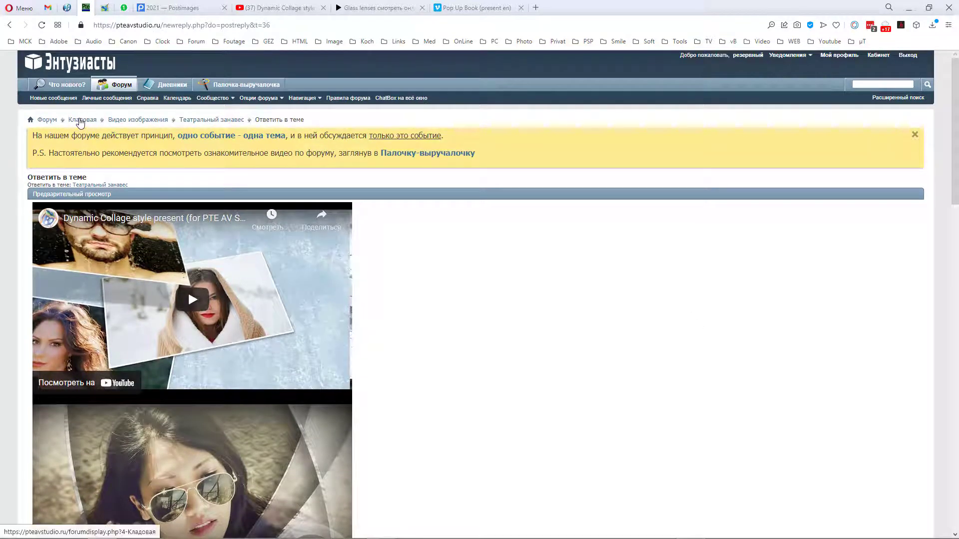
# - Open the thread "Новогодние рамочки для аватарок" under Кладовая, Юбилеи/свадьбы/праздники, and enlarge its quick reply field
pyautogui.click(80, 121)
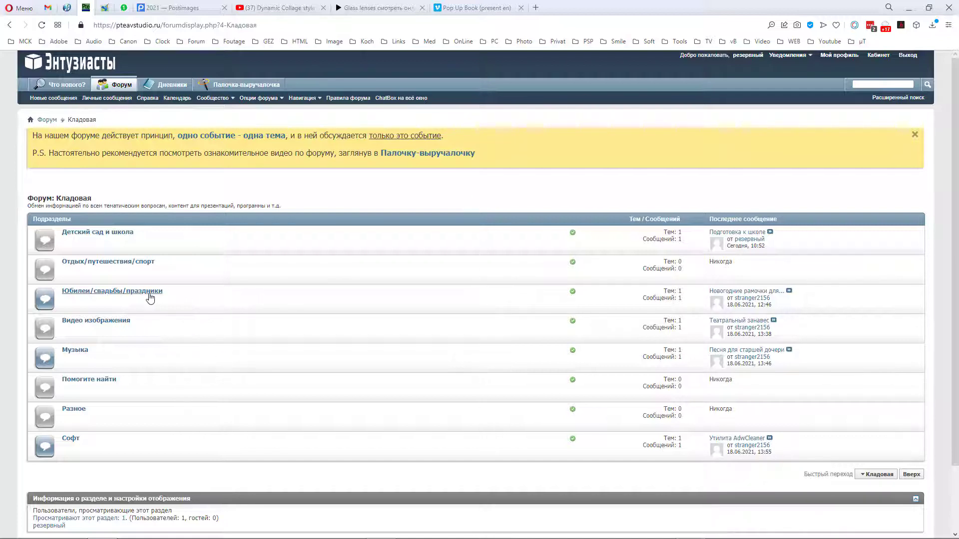
pyautogui.click(152, 294)
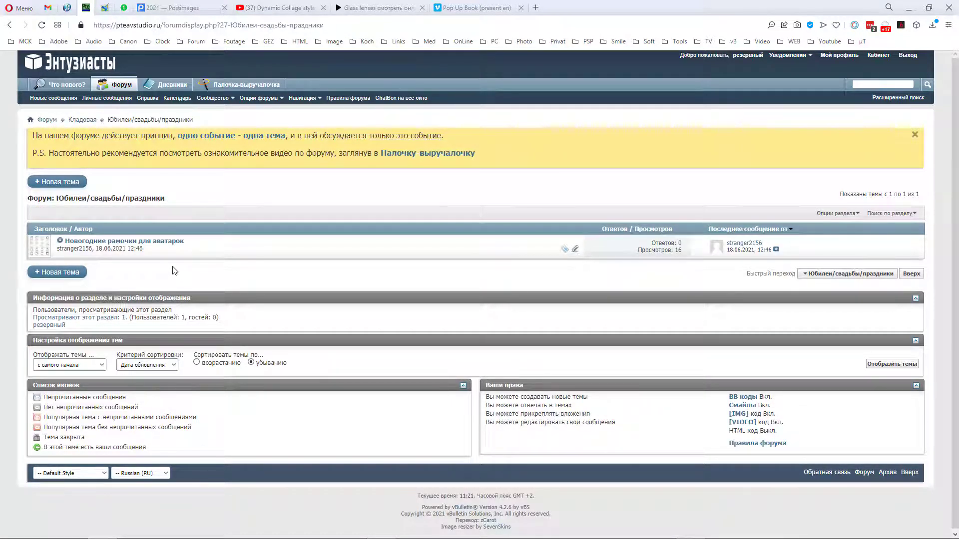
pyautogui.click(150, 242)
pyautogui.scroll(-5, 530, 338)
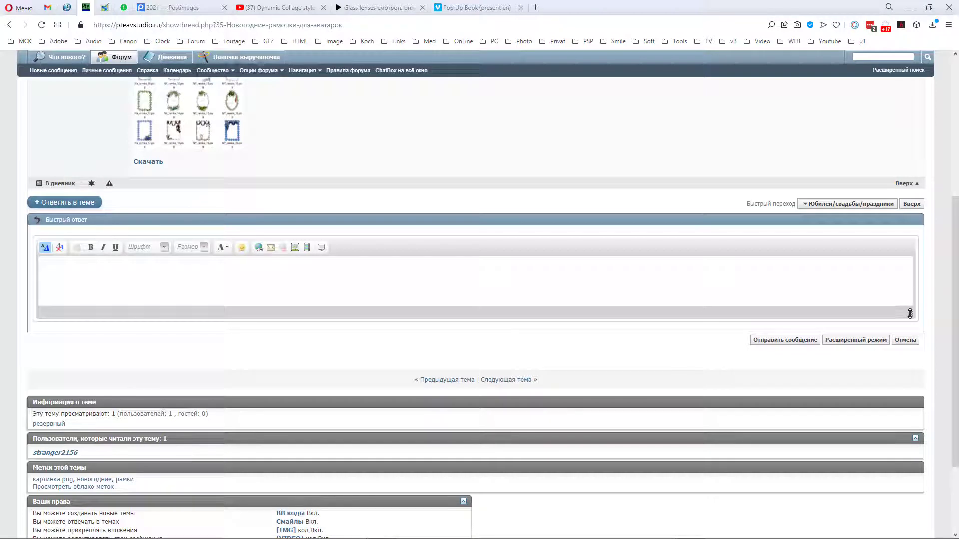
pyautogui.moveTo(907, 316); pyautogui.dragTo(903, 395)
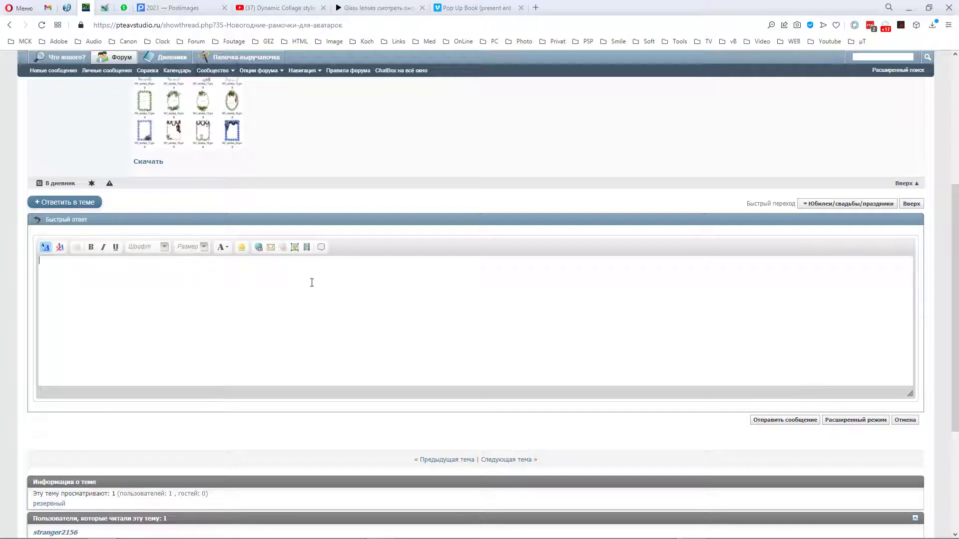
# - Start inserting an image from the computer into the quick reply and choose 02.jpg from the Bilder folder
pyautogui.click(294, 248)
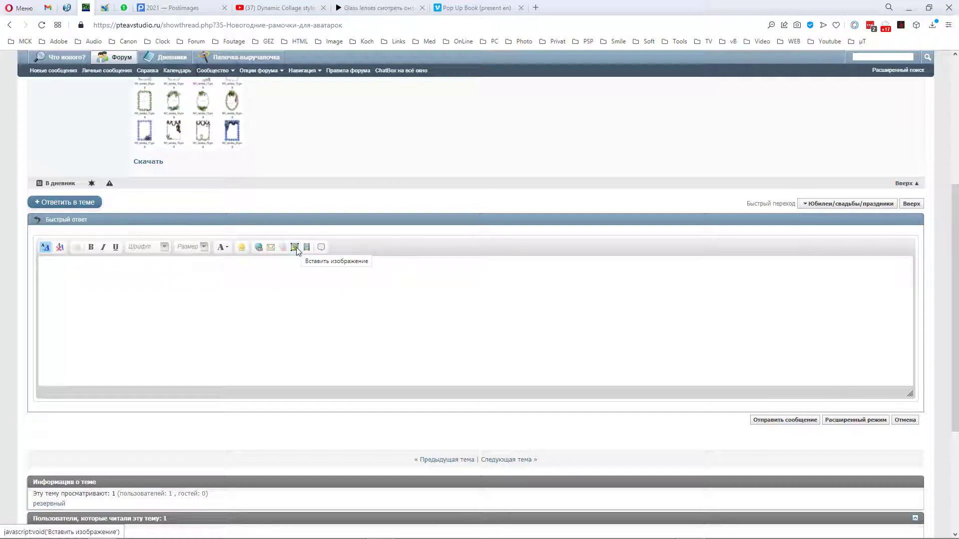
pyautogui.click(295, 247)
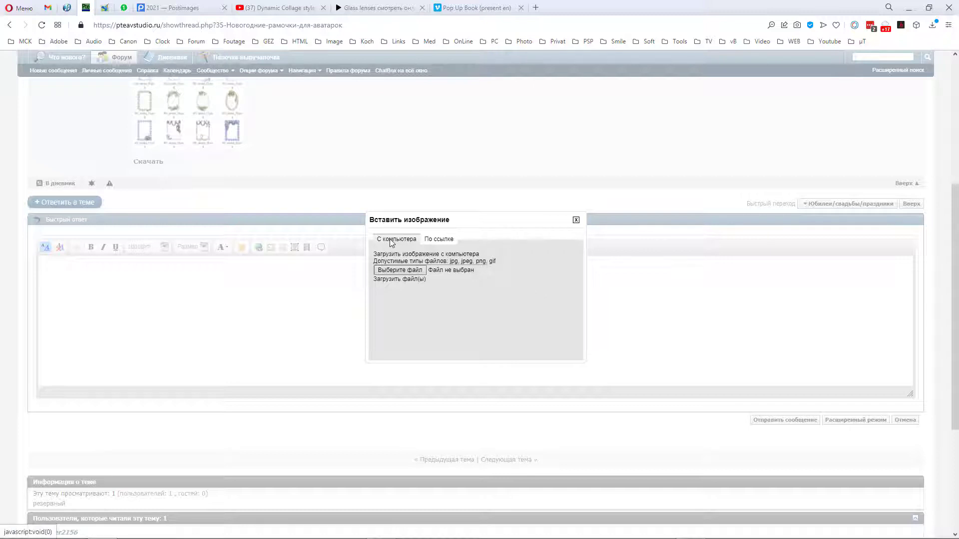
pyautogui.click(402, 271)
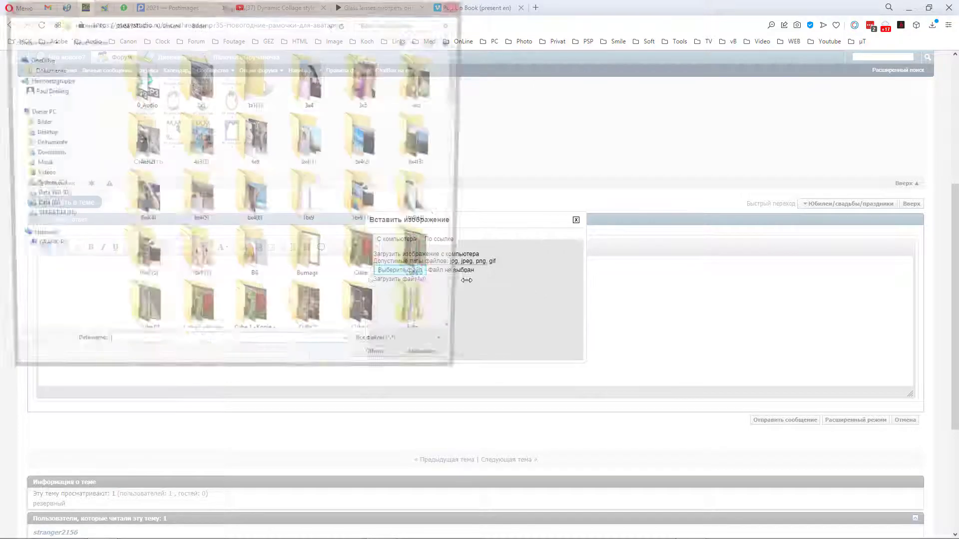
pyautogui.click(456, 6)
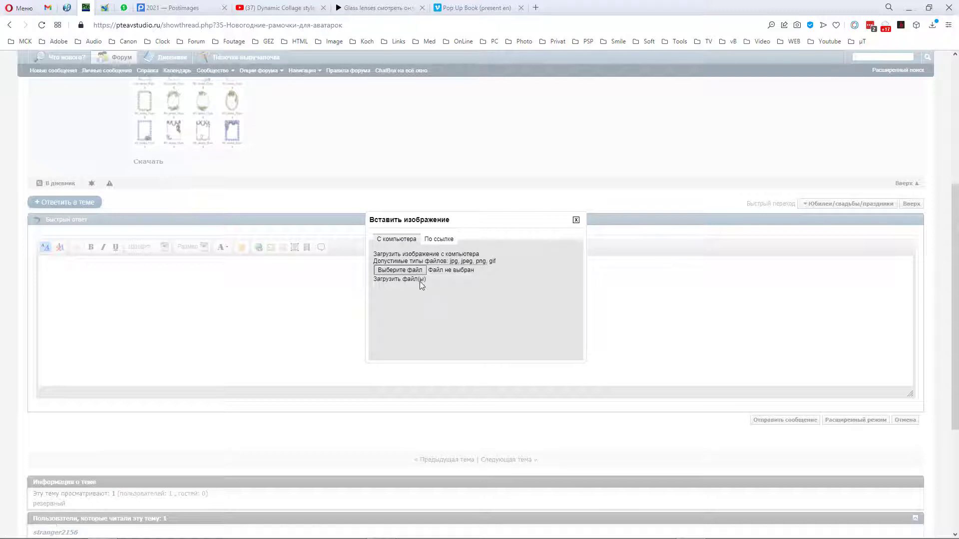
pyautogui.click(409, 271)
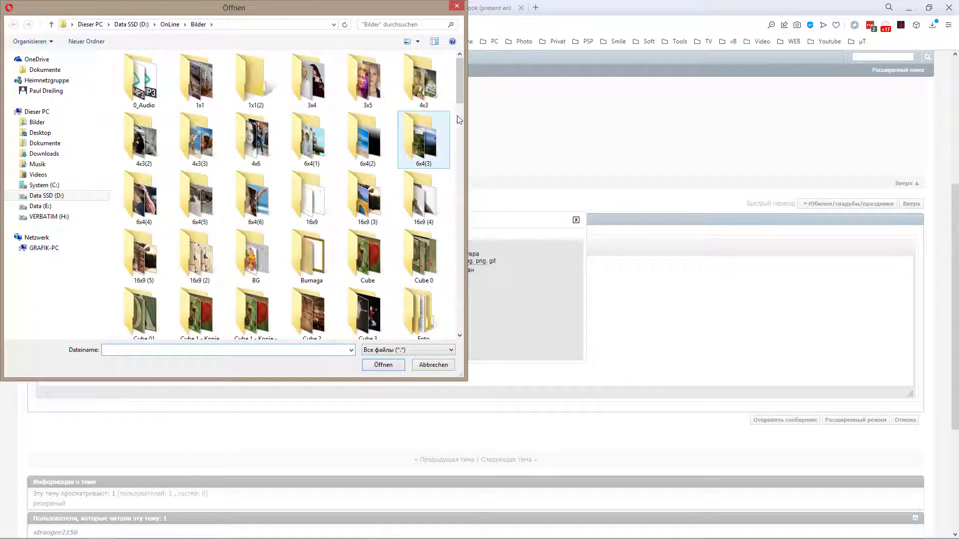
pyautogui.moveTo(460, 88); pyautogui.dragTo(465, 133)
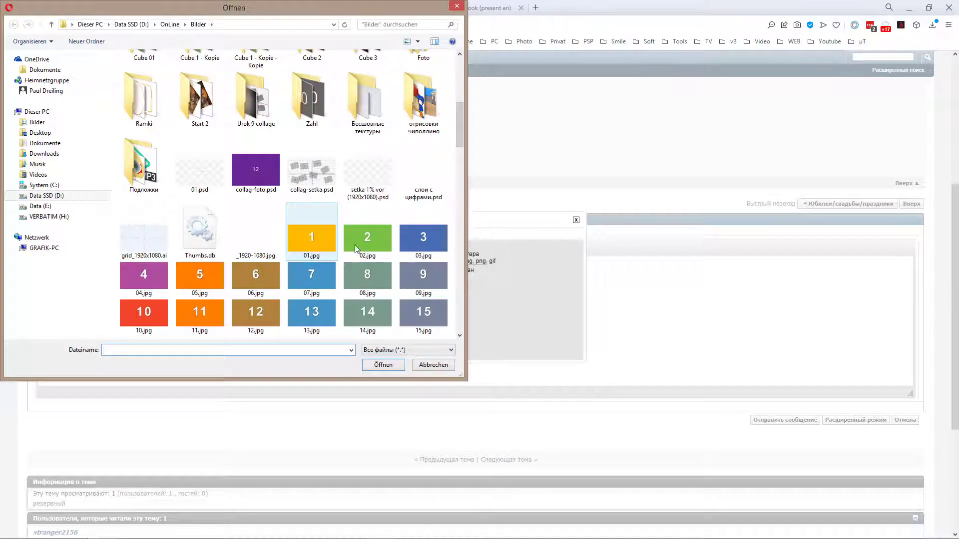
pyautogui.click(373, 243)
pyautogui.click(382, 365)
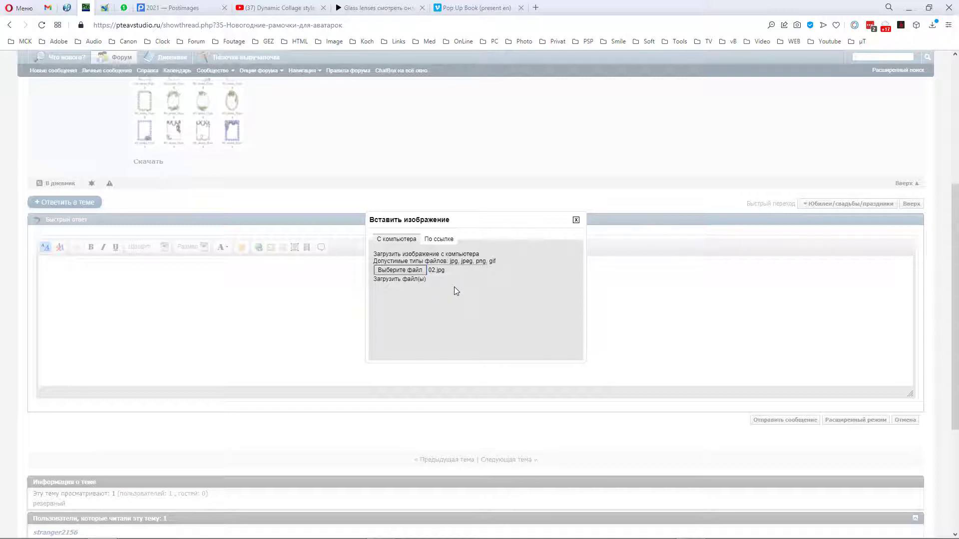
# - Select 02.jpg from the Bilder folder again as the image to upload
pyautogui.scroll(-2, 454, 288)
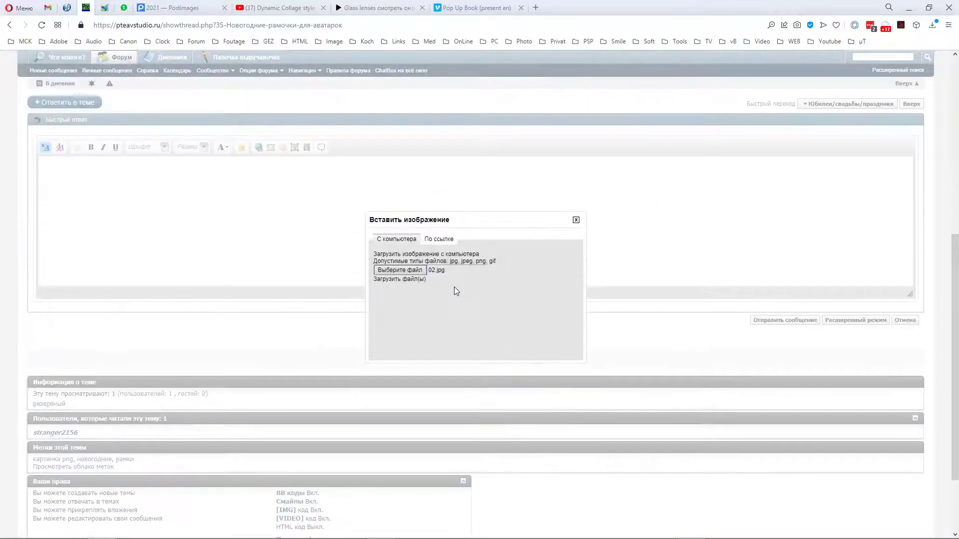
pyautogui.click(404, 270)
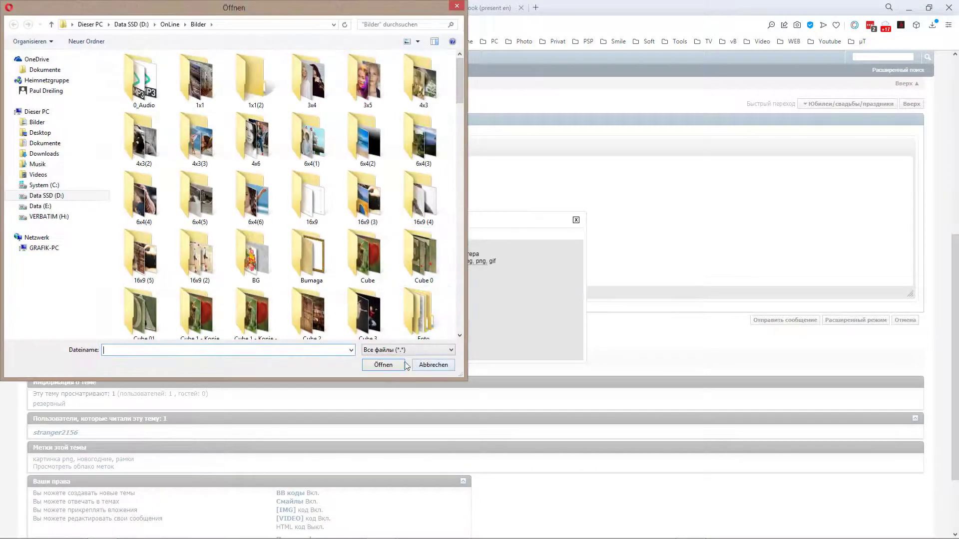
pyautogui.moveTo(459, 96); pyautogui.dragTo(452, 155)
pyautogui.click(368, 109)
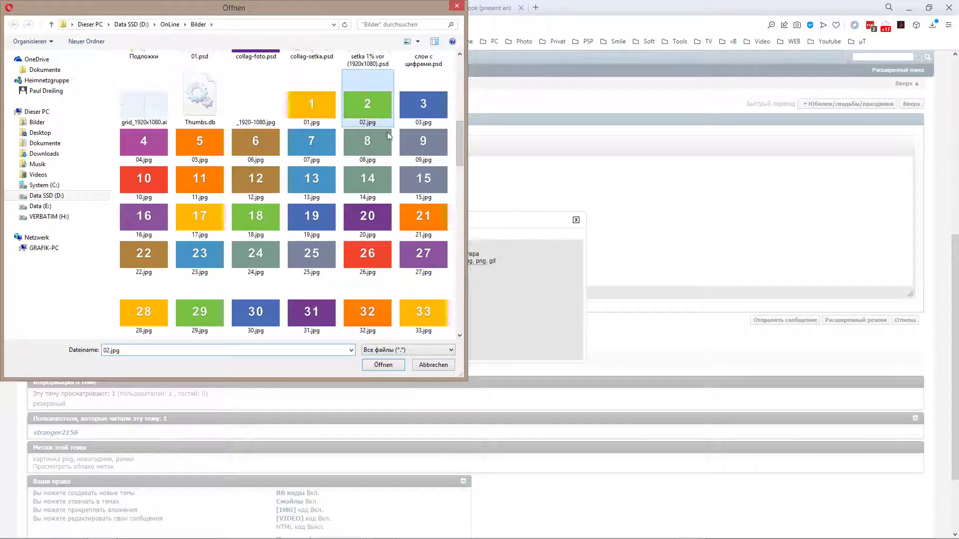
pyautogui.click(391, 369)
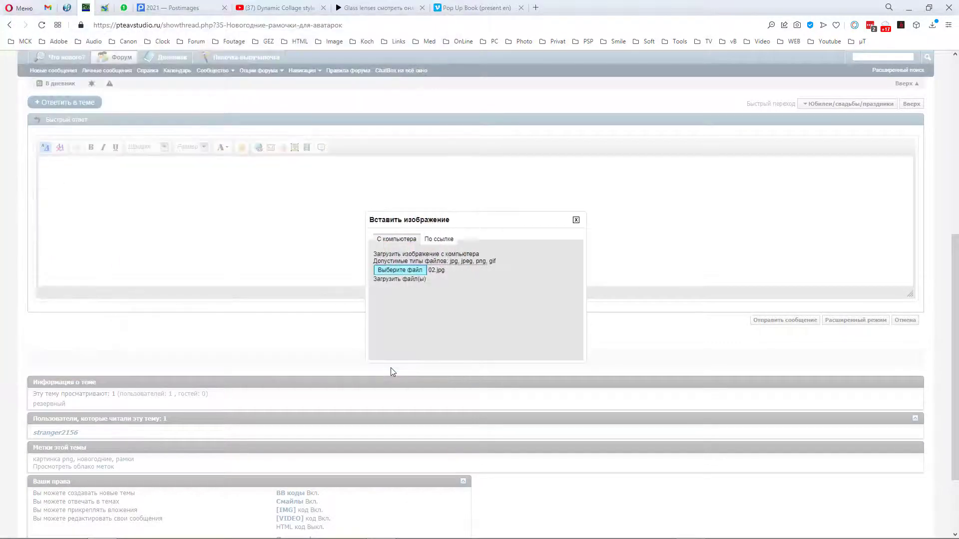
pyautogui.click(535, 273)
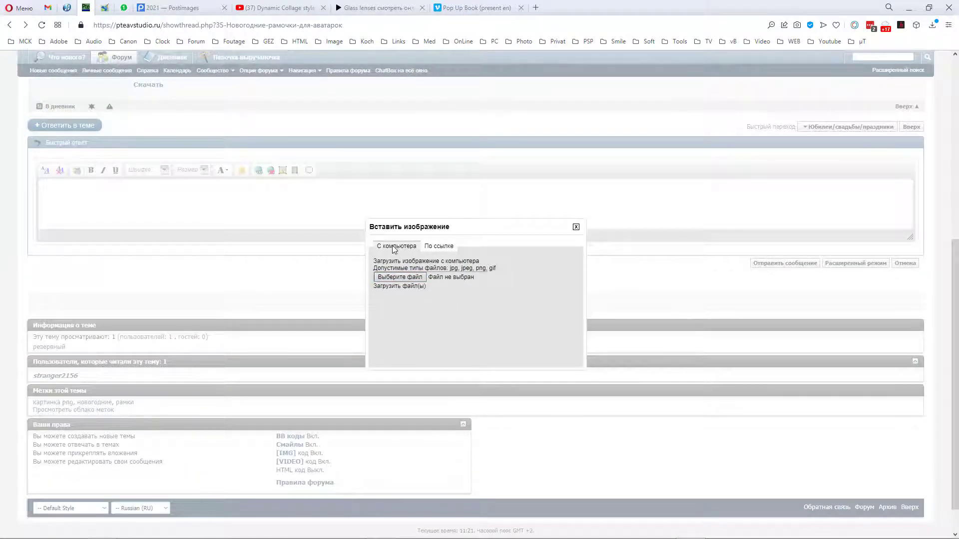
# - Upload 03.jpg from the computer into the quick reply and add two line breaks after it
pyautogui.click(407, 278)
pyautogui.moveTo(460, 89); pyautogui.dragTo(460, 131)
pyautogui.doubleClick(423, 215)
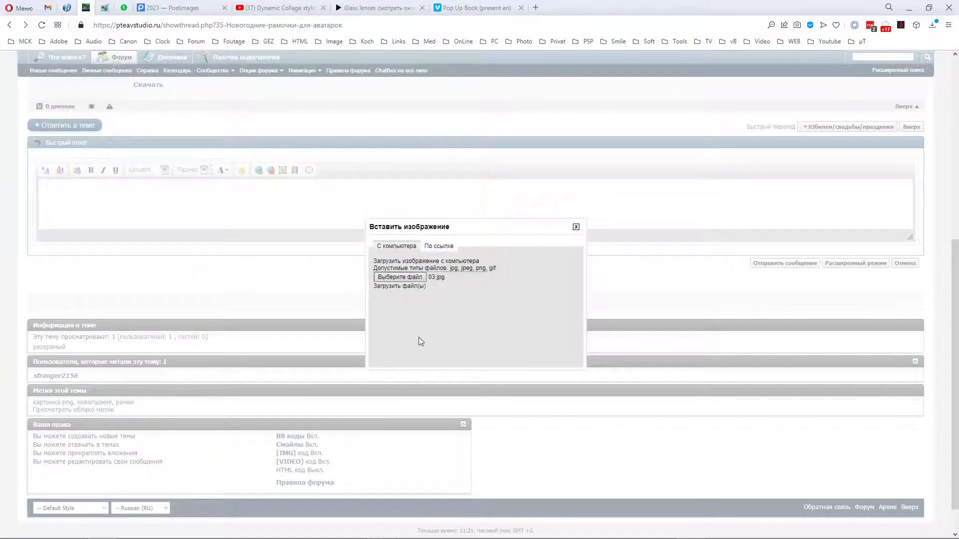
pyautogui.click(404, 286)
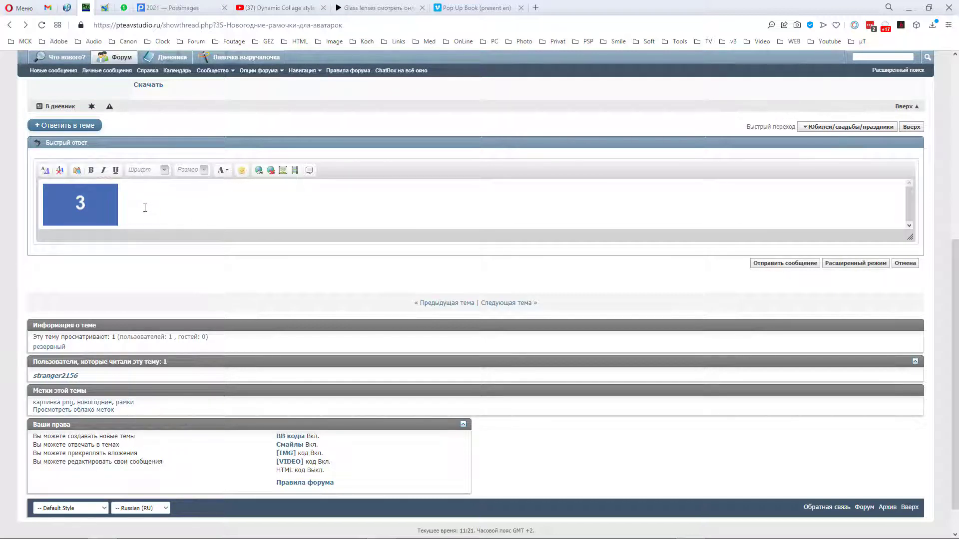
pyautogui.press('Return')
pyautogui.press('Return')
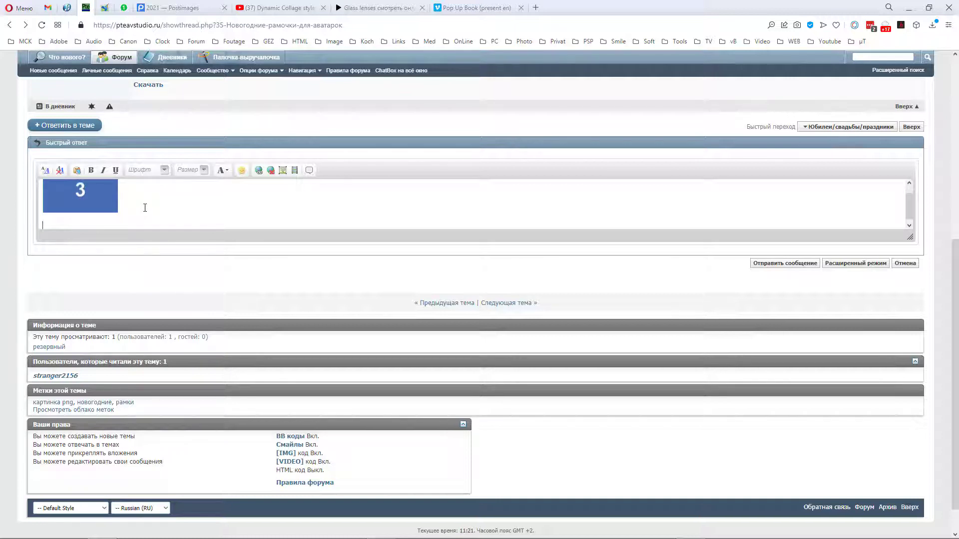
# - Open image insertion by link, switch to Postimages, and copy the direct link of image 2021-06-29_120754 from gallery 2021
pyautogui.click(283, 170)
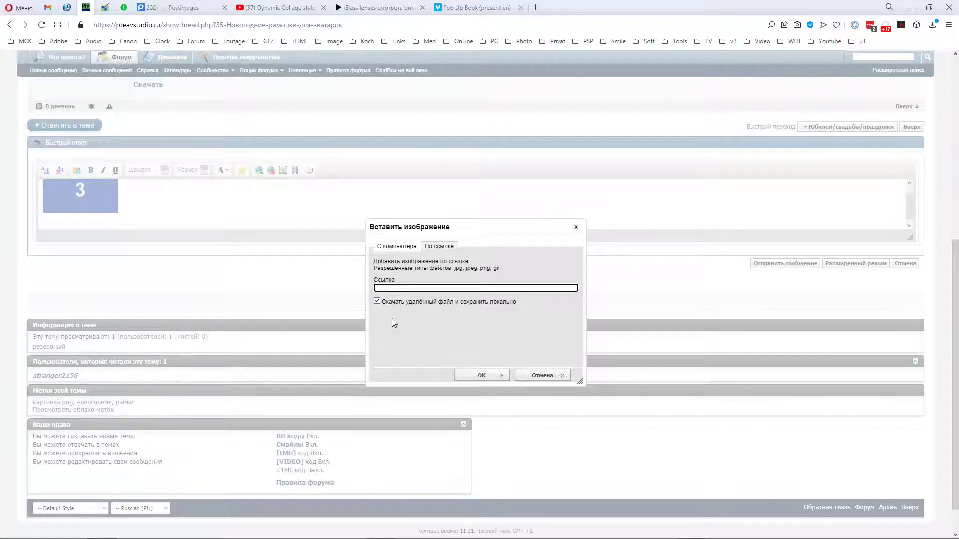
pyautogui.click(184, 7)
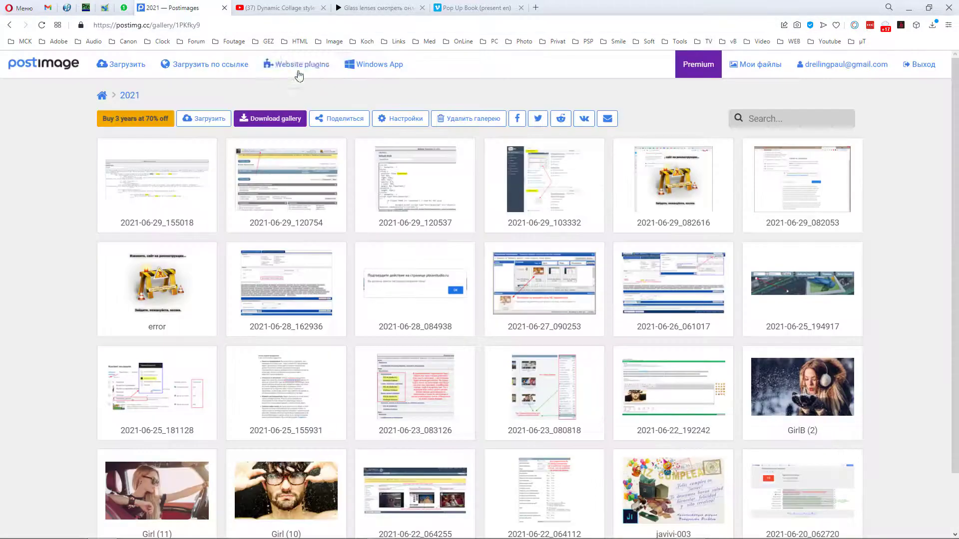
pyautogui.click(293, 185)
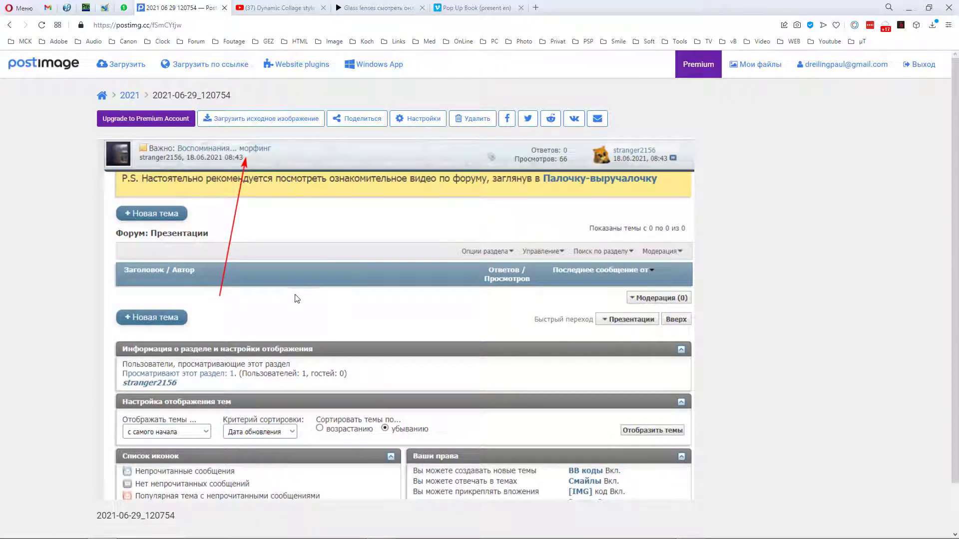
pyautogui.scroll(-1, 316, 341)
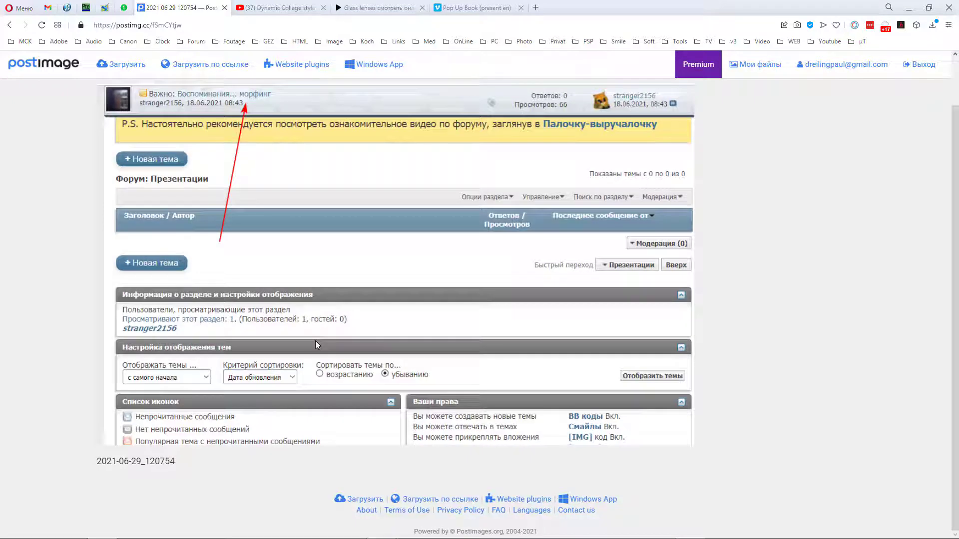
pyautogui.scroll(1, 316, 345)
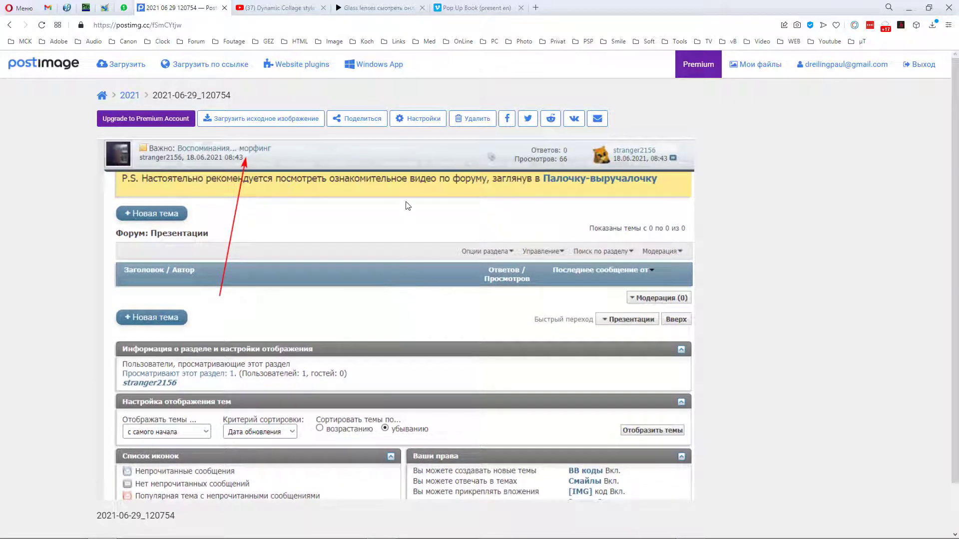
pyautogui.click(357, 120)
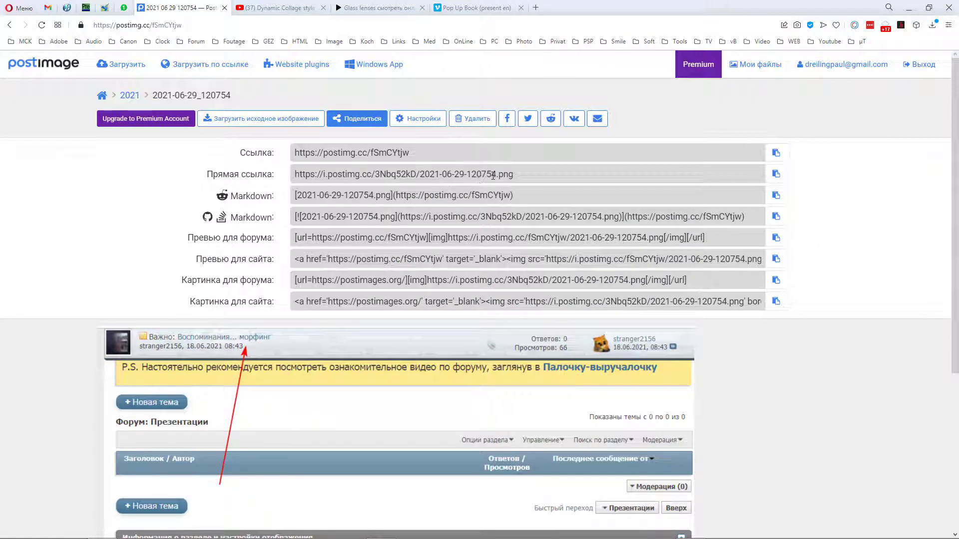
pyautogui.click(776, 179)
pyautogui.click(777, 179)
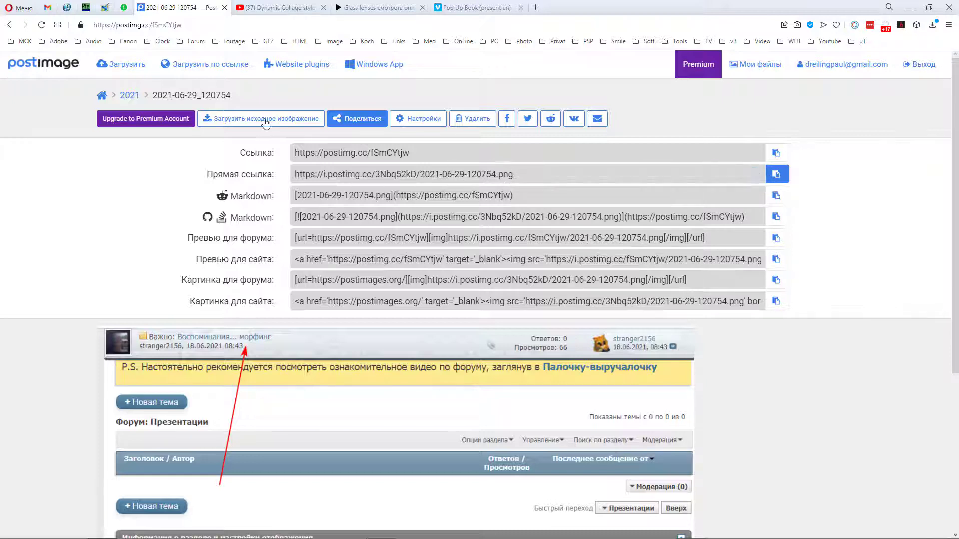
pyautogui.click(86, 7)
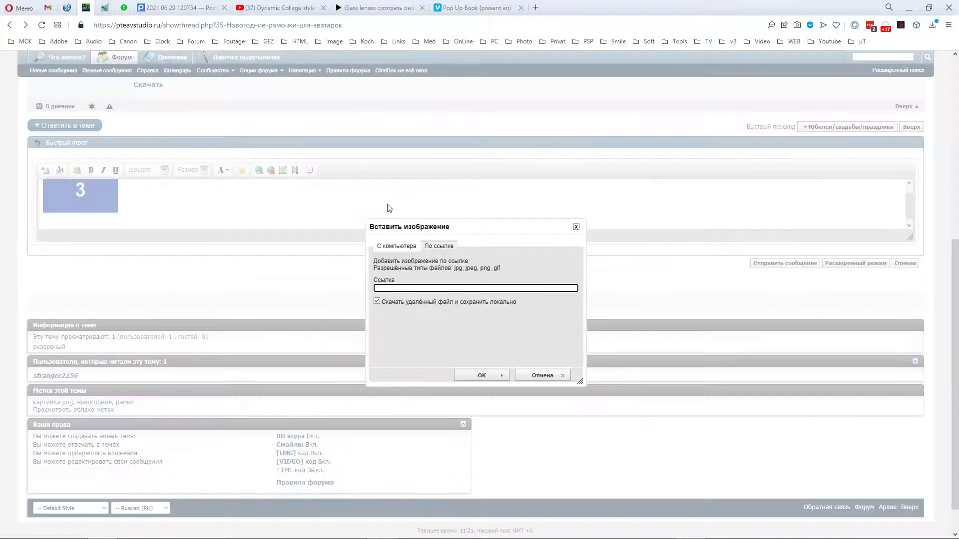
pyautogui.click(403, 288)
pyautogui.rightClick(403, 288)
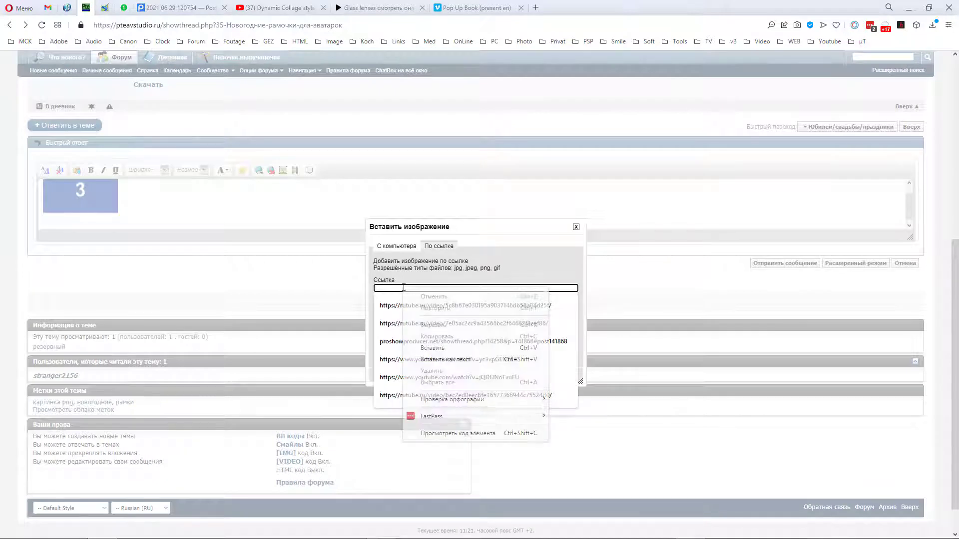
pyautogui.click(446, 348)
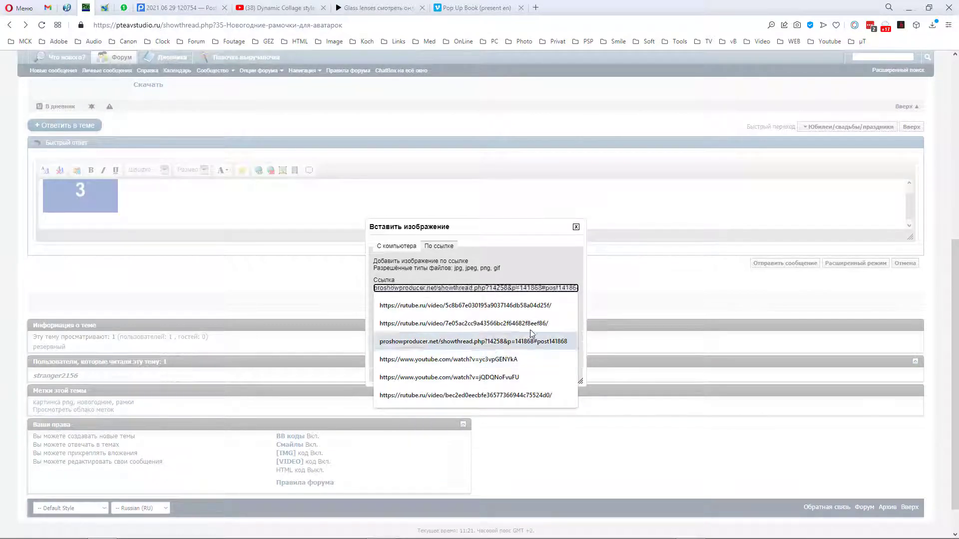
pyautogui.click(624, 292)
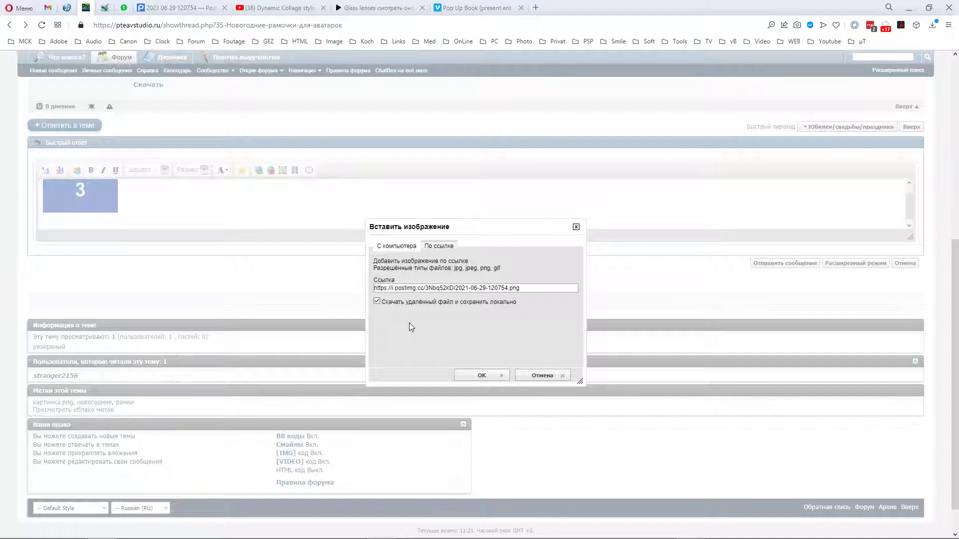
pyautogui.click(181, 8)
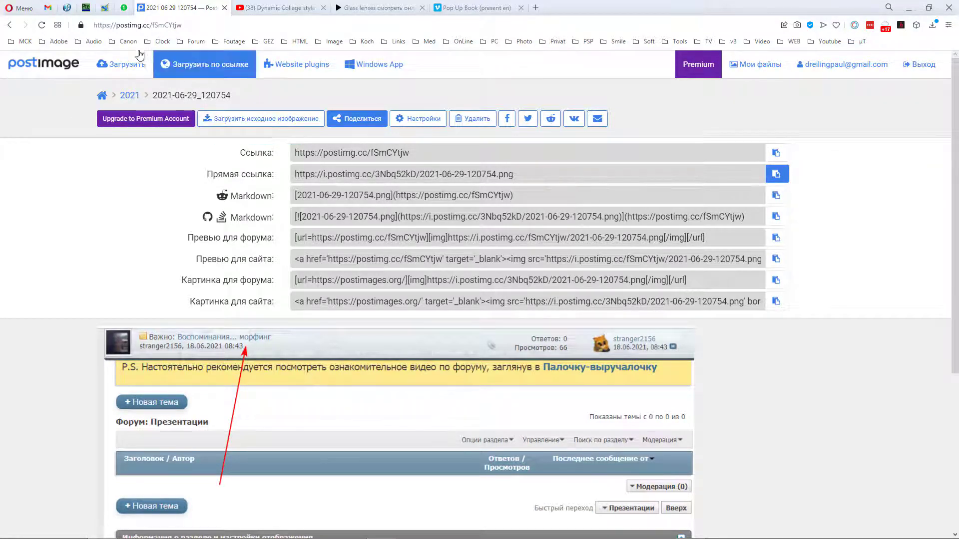
pyautogui.click(86, 7)
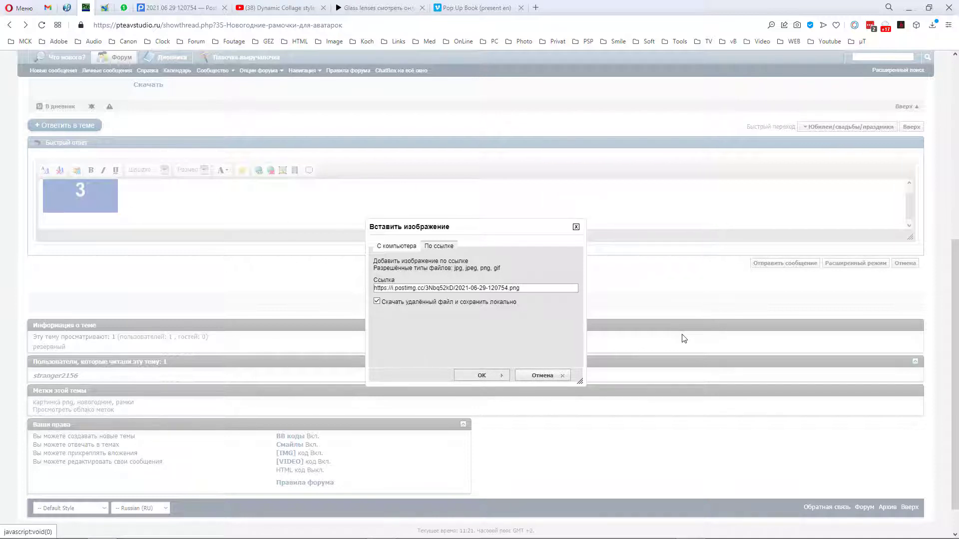
pyautogui.press('Return')
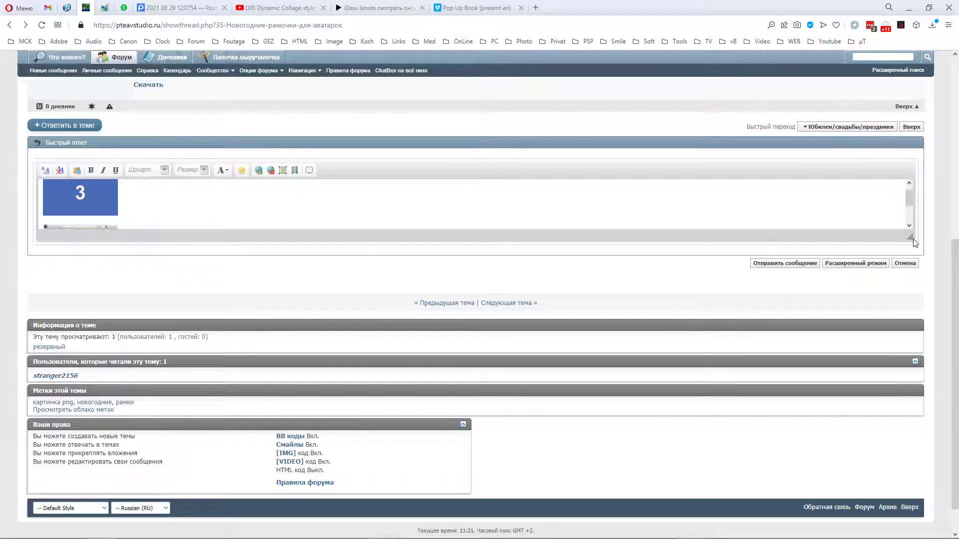
pyautogui.moveTo(914, 244); pyautogui.dragTo(906, 349)
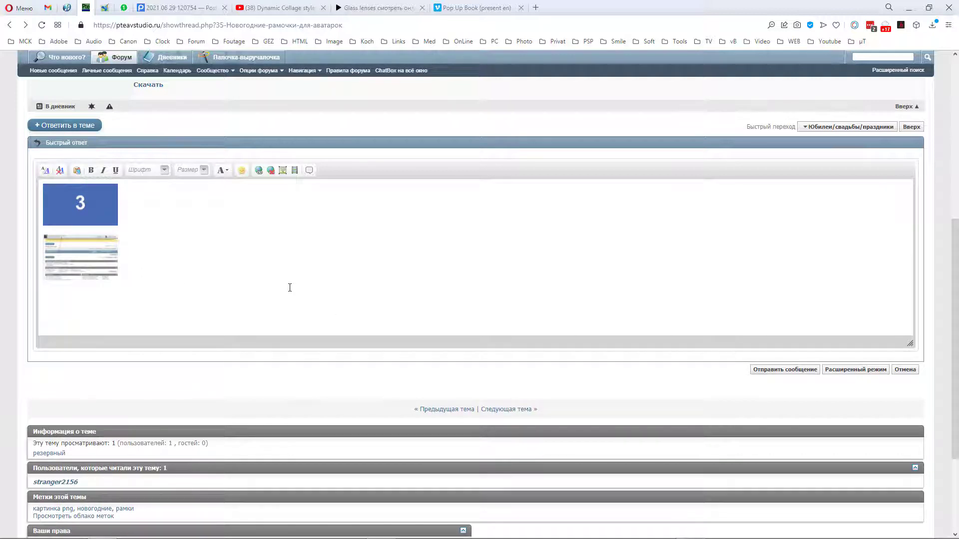
pyautogui.press('Return')
# - Preview the reply in advanced mode, check its images and attached thumbnail, and place the text cursor below the images
pyautogui.click(866, 372)
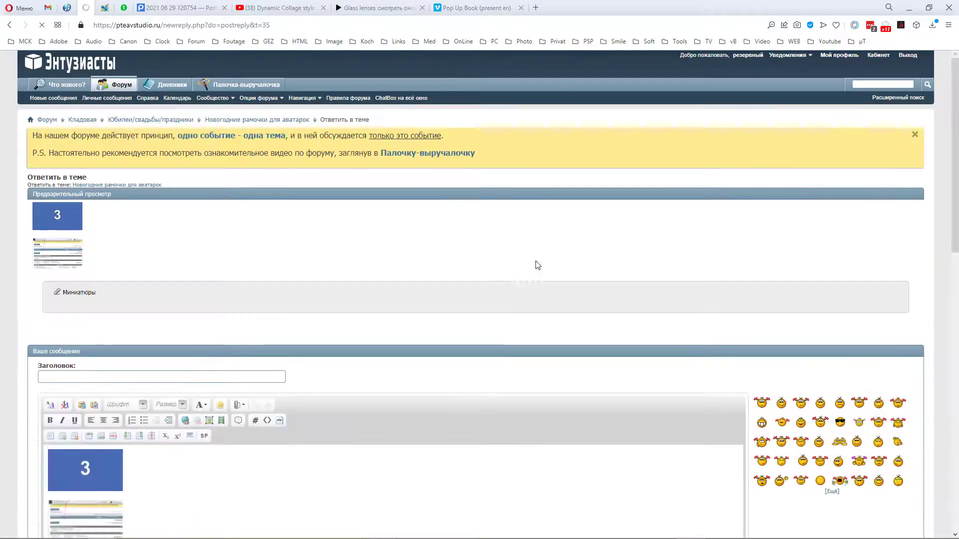
pyautogui.scroll(-2, 628, 249)
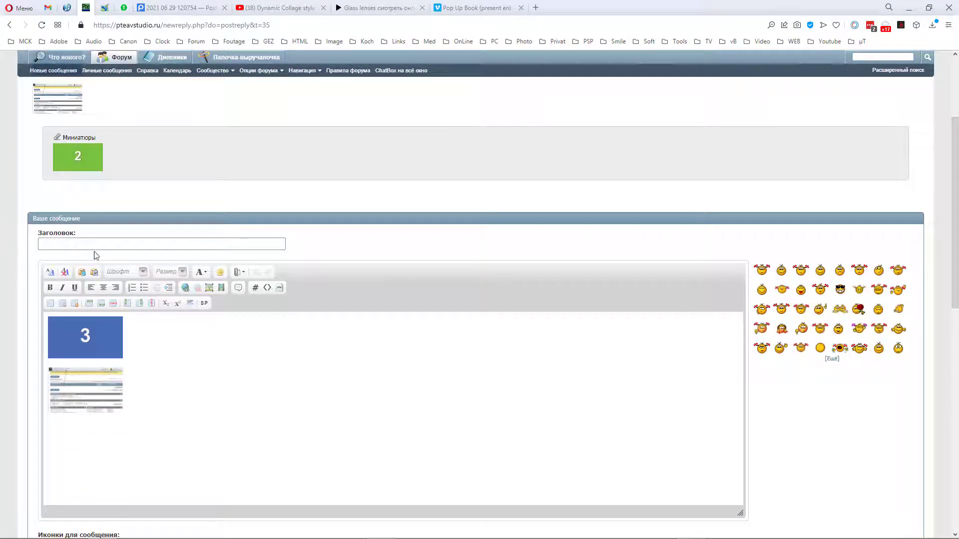
pyautogui.scroll(3, 152, 145)
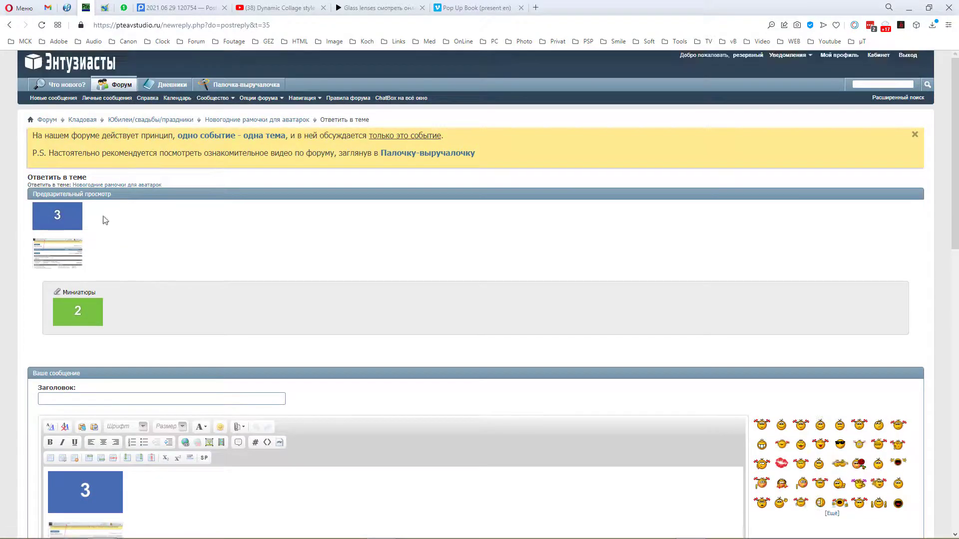
pyautogui.scroll(-3, 331, 286)
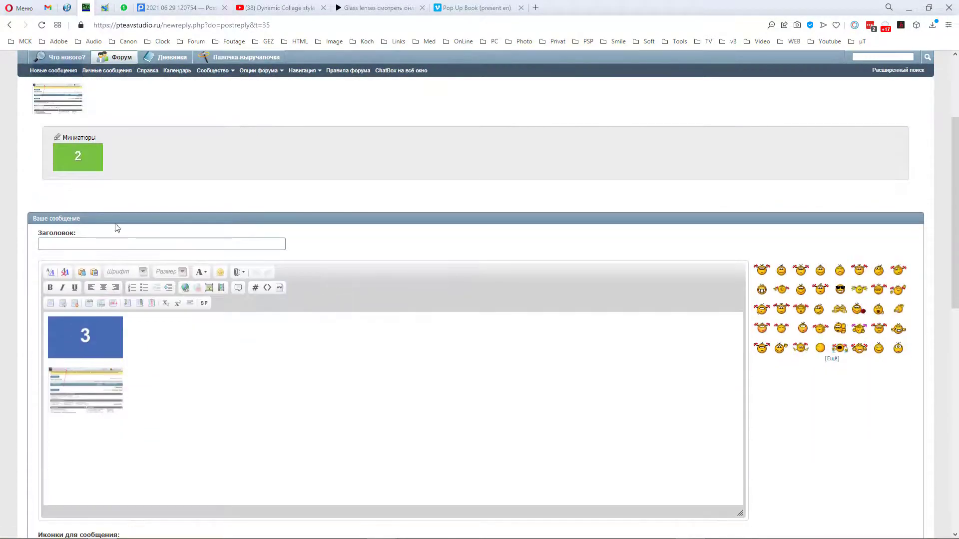
pyautogui.click(164, 403)
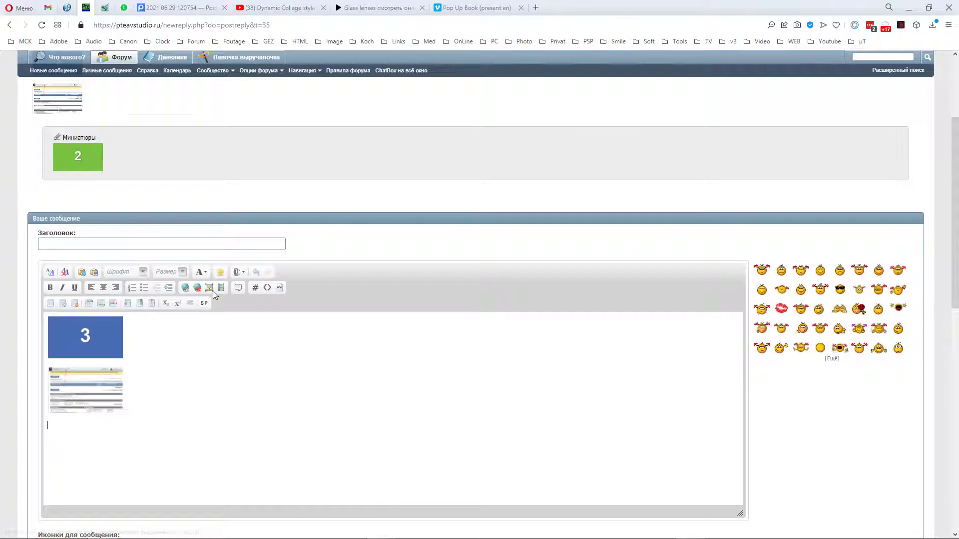
# - Upload 04.jpg from the computer through the attachment manager and insert it into the reply below the screenshot image
pyautogui.click(238, 273)
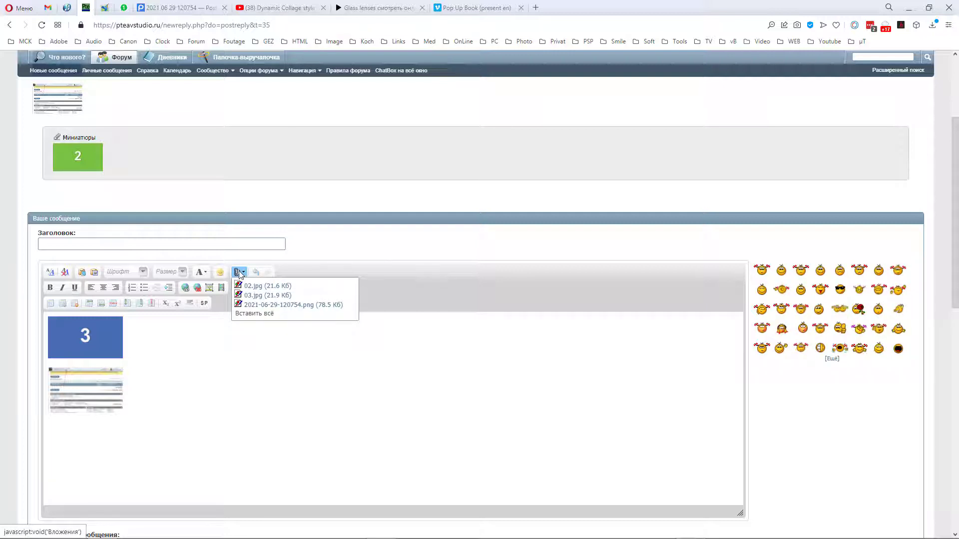
pyautogui.click(239, 273)
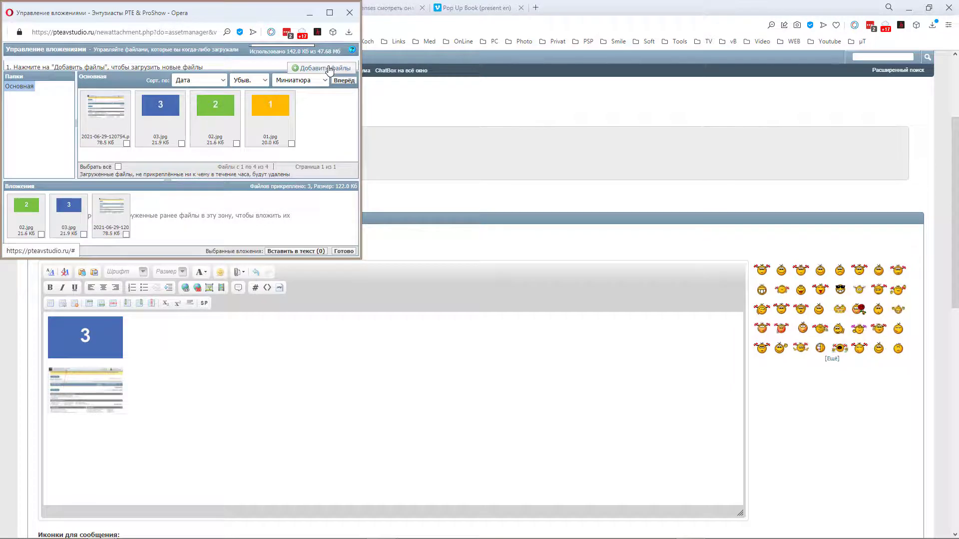
pyautogui.click(329, 68)
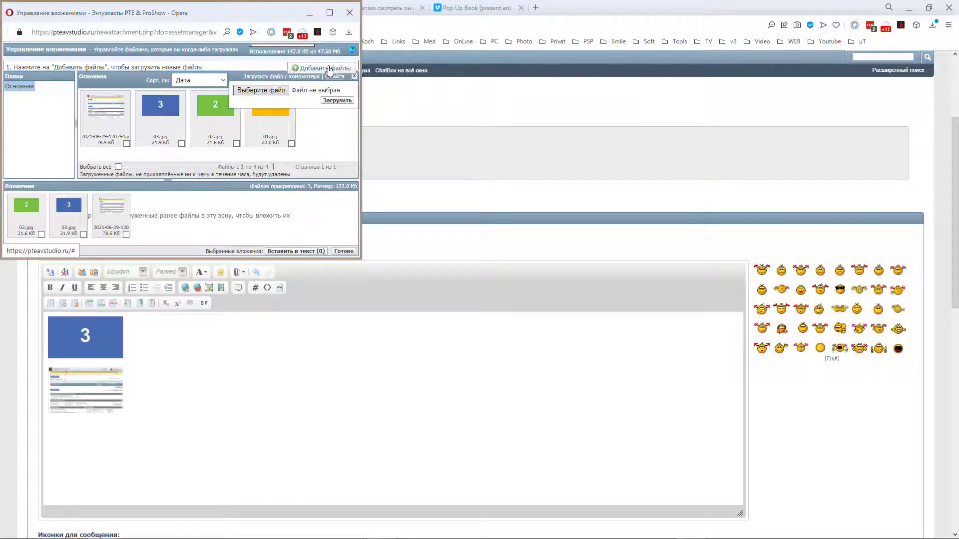
pyautogui.click(268, 92)
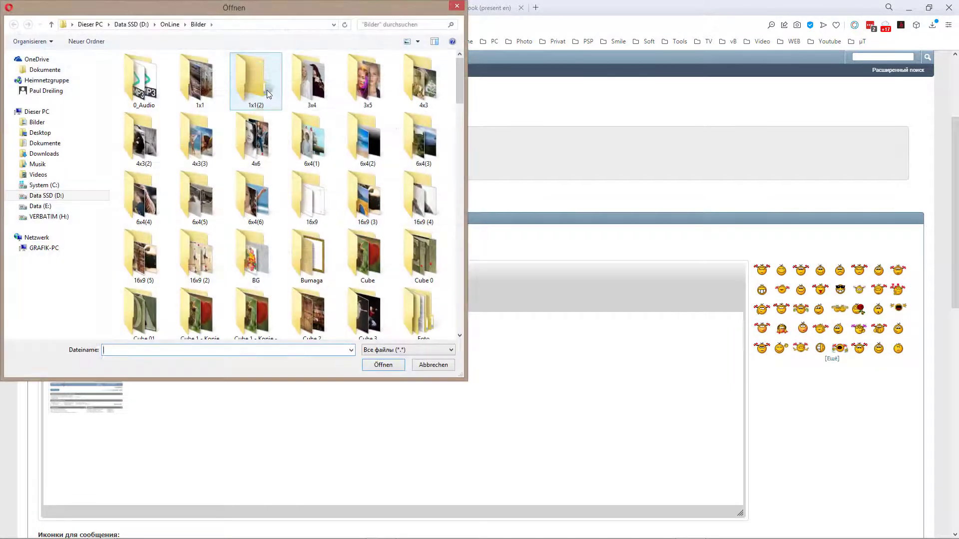
pyautogui.moveTo(460, 95); pyautogui.dragTo(461, 131)
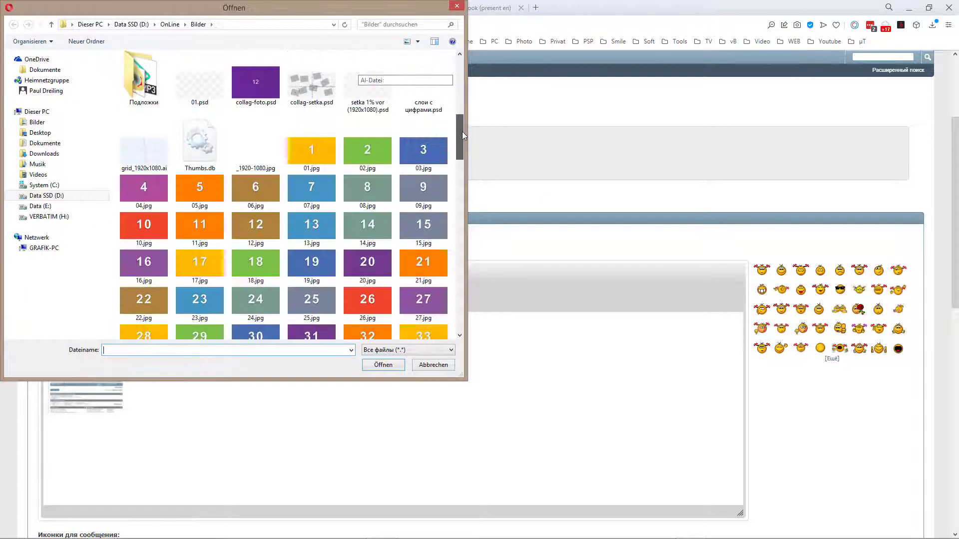
pyautogui.doubleClick(148, 195)
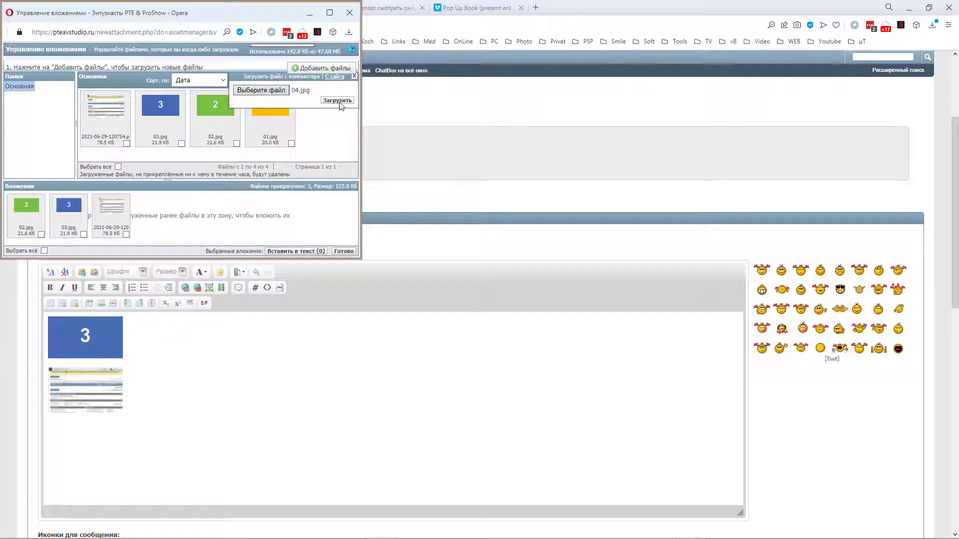
pyautogui.click(339, 101)
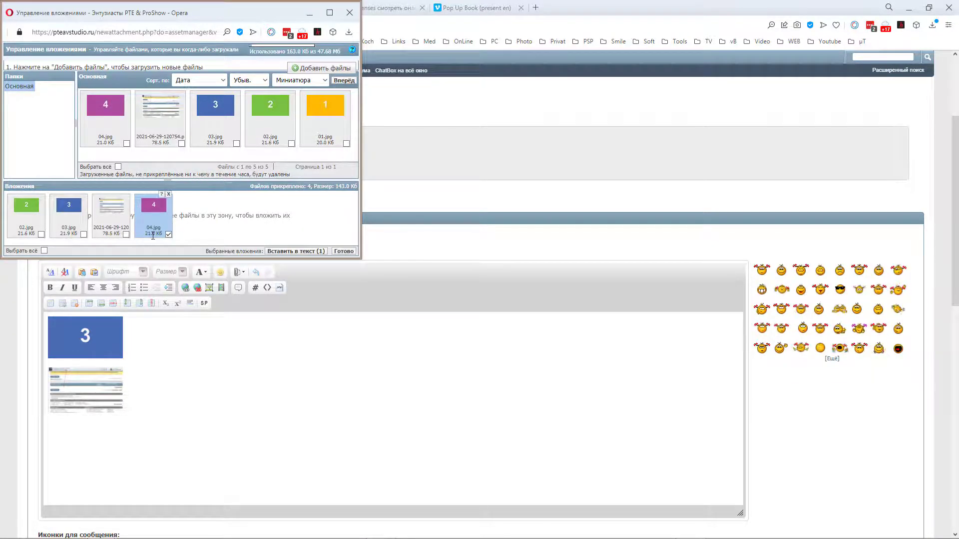
pyautogui.click(298, 252)
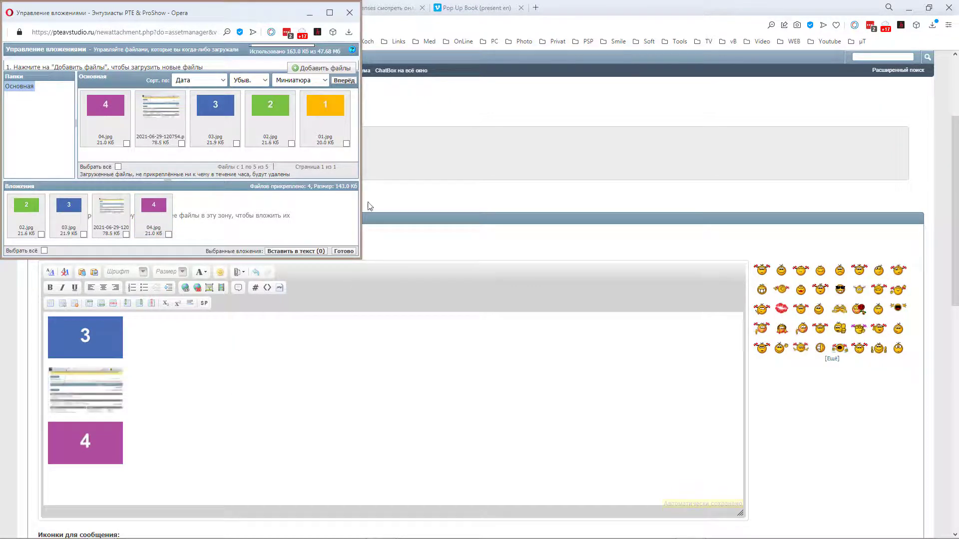
pyautogui.click(344, 252)
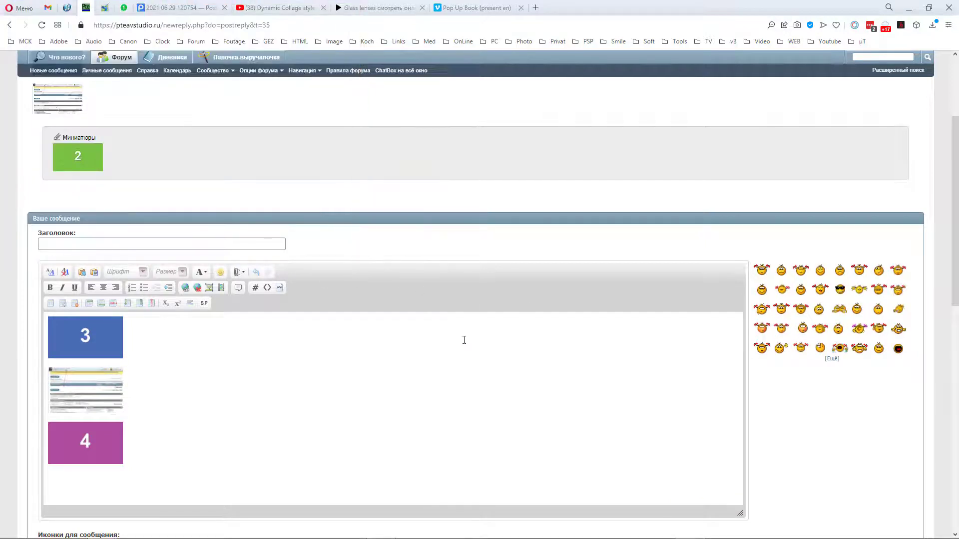
# - Generate a preview of the reply with the inserted image 4
pyautogui.scroll(-1, 464, 340)
pyautogui.scroll(2, 463, 341)
pyautogui.scroll(-2, 462, 341)
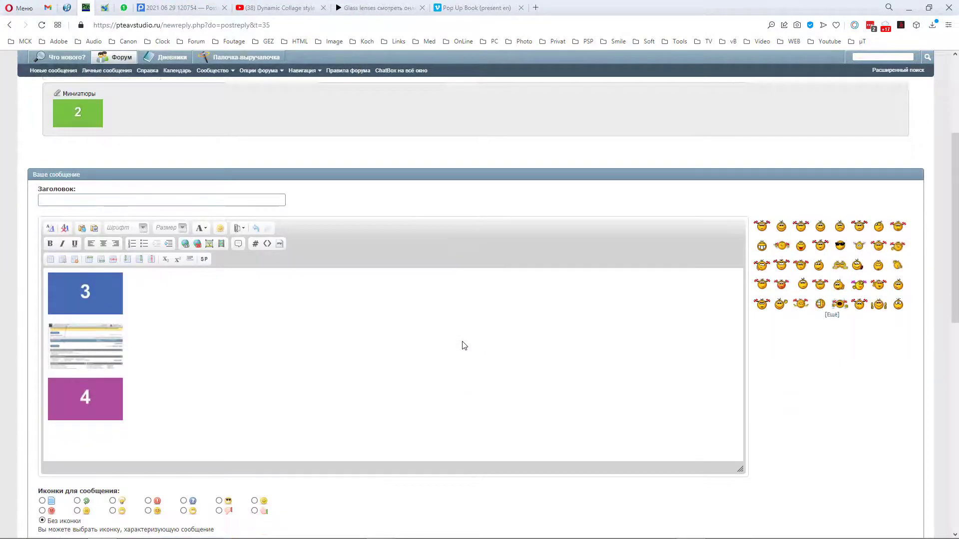
pyautogui.scroll(-1, 462, 346)
pyautogui.click(852, 496)
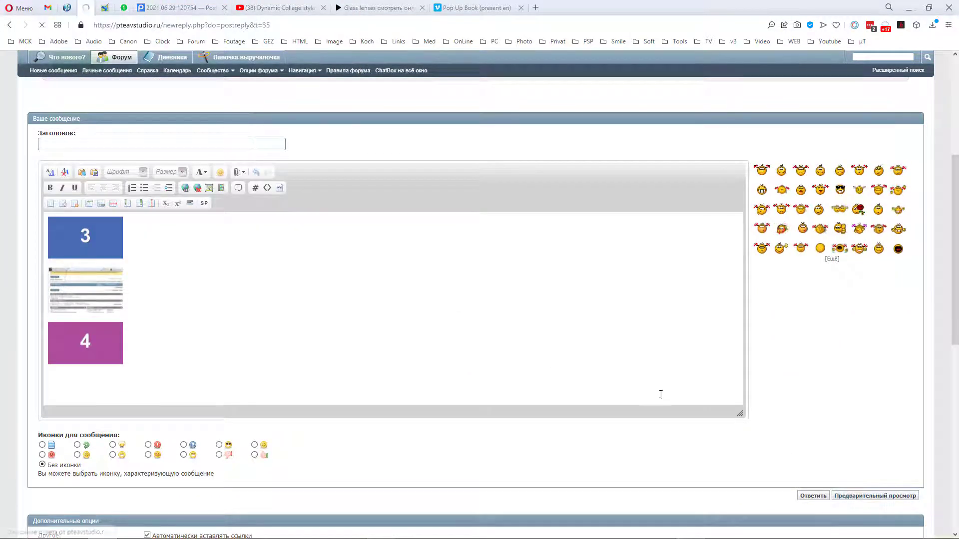
# - Compare the previewed images and the attached thumbnail of image 2 with the reply's text and attachment list
pyautogui.scroll(-1, 579, 286)
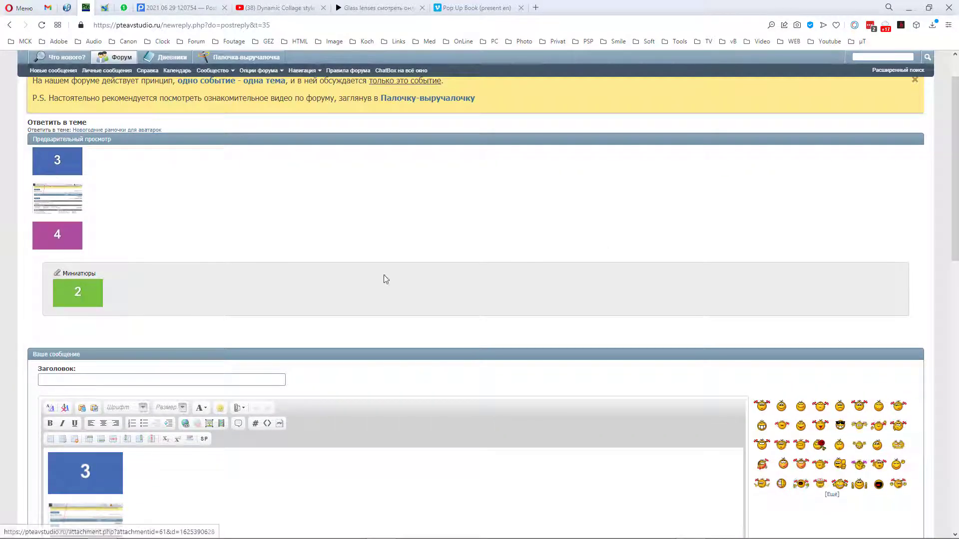
pyautogui.moveTo(951, 254); pyautogui.dragTo(954, 453)
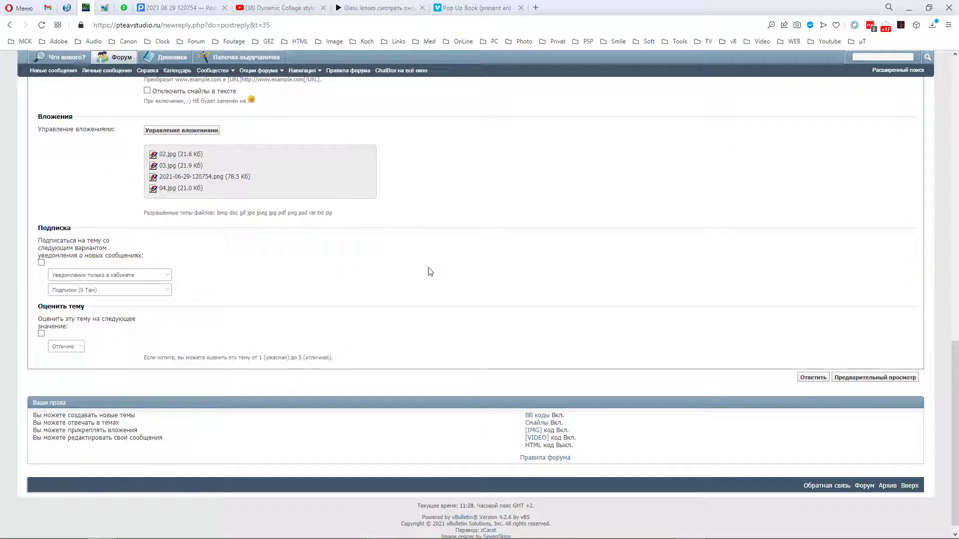
pyautogui.scroll(15, 429, 272)
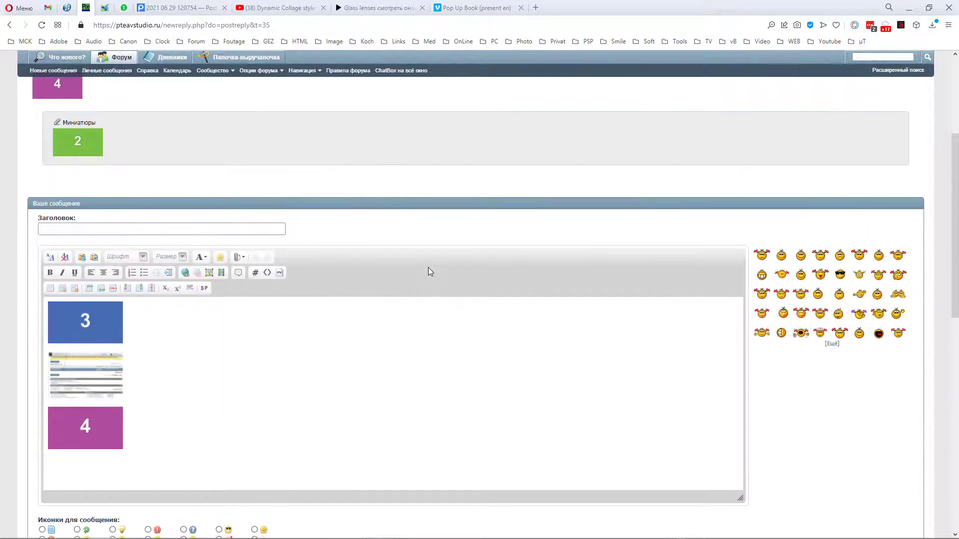
pyautogui.scroll(-1, 428, 270)
pyautogui.scroll(2, 429, 267)
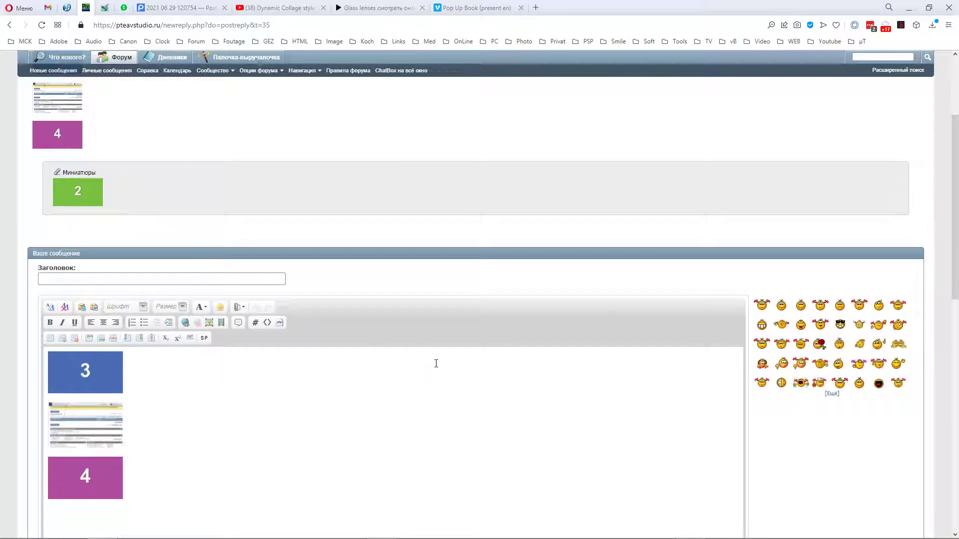
pyautogui.scroll(-6, 435, 364)
pyautogui.scroll(-3, 436, 363)
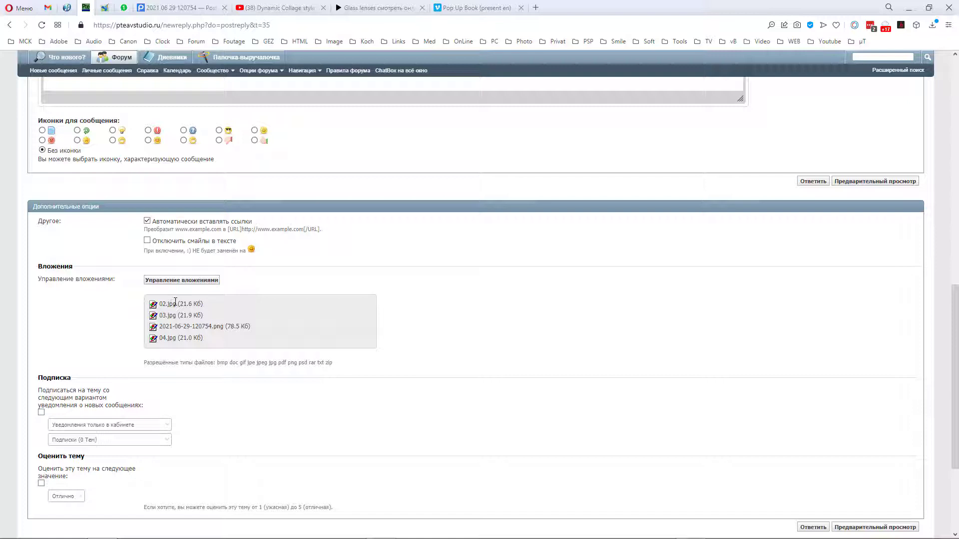
pyautogui.scroll(7, 477, 283)
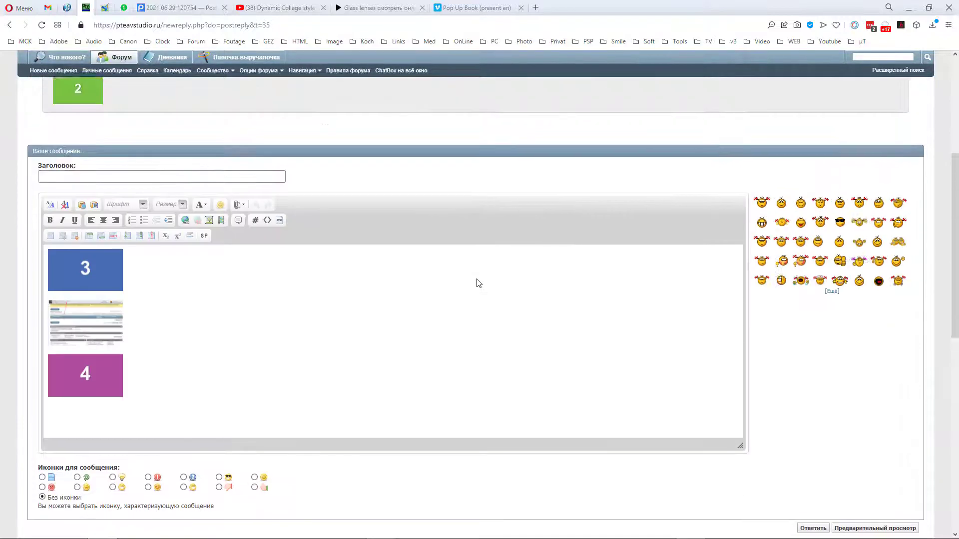
pyautogui.scroll(4, 456, 294)
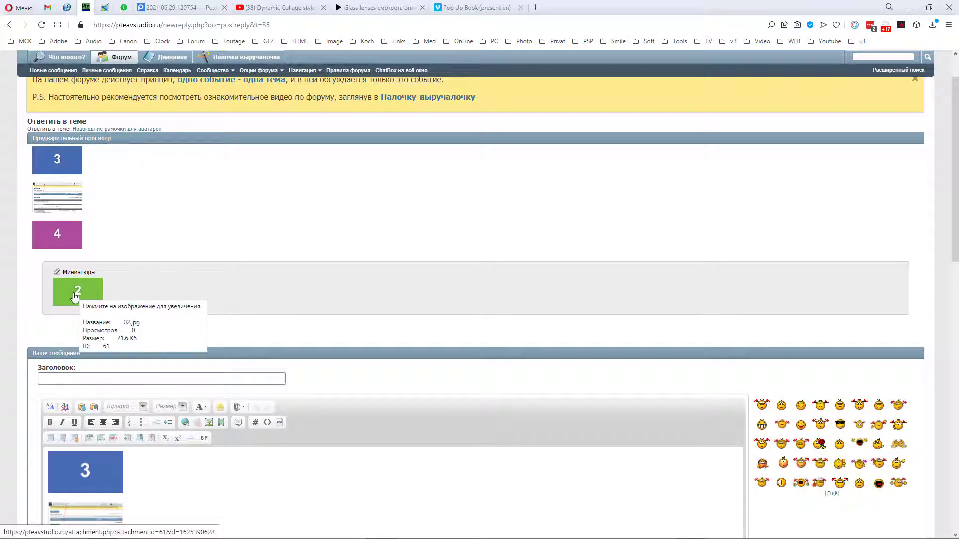
# - Delete the attachment 02.jpg from the reply in the attachment manager and close the manager
pyautogui.scroll(-11, 583, 287)
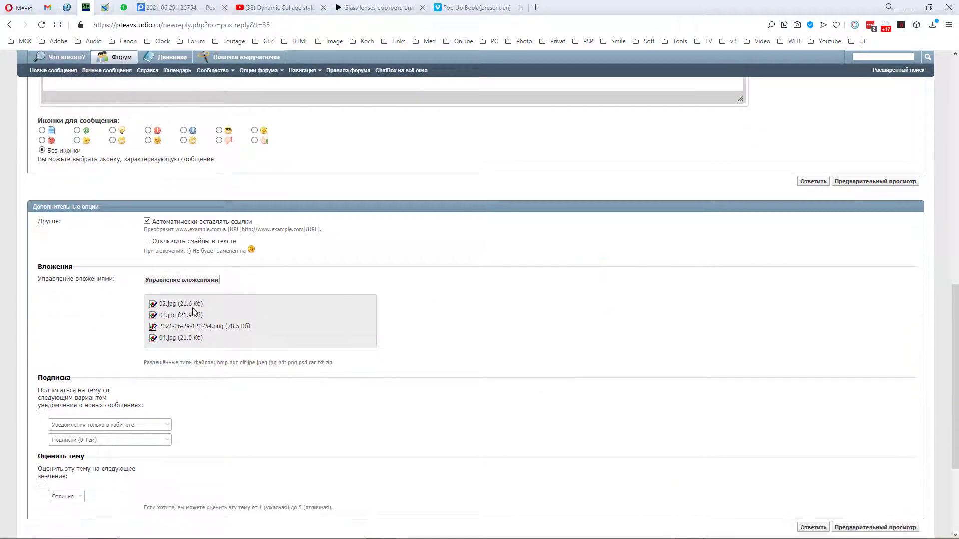
pyautogui.click(180, 280)
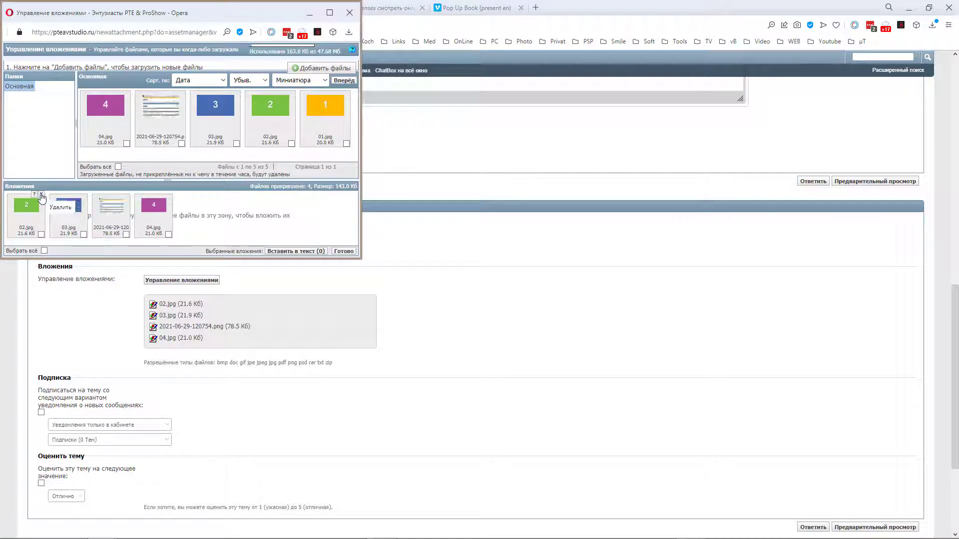
pyautogui.click(42, 195)
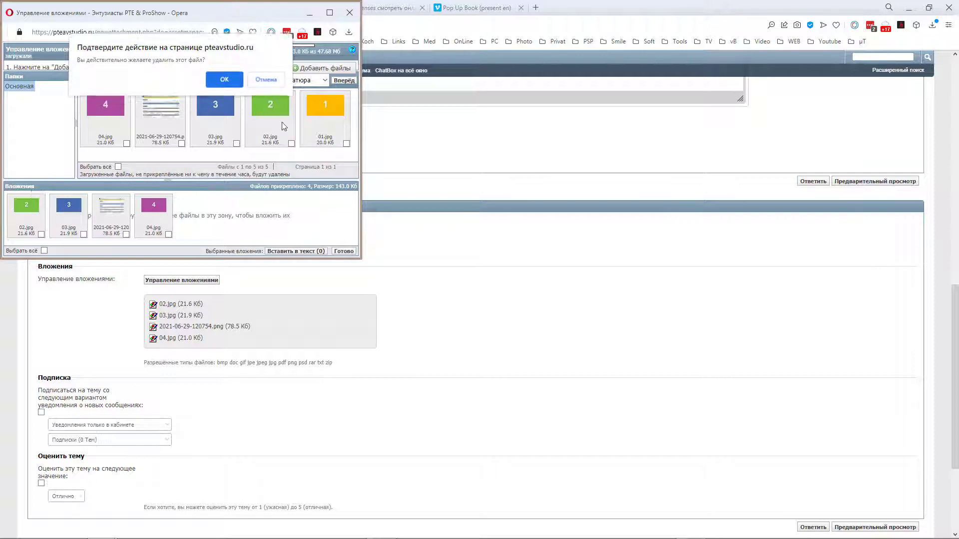
pyautogui.click(222, 83)
pyautogui.click(343, 251)
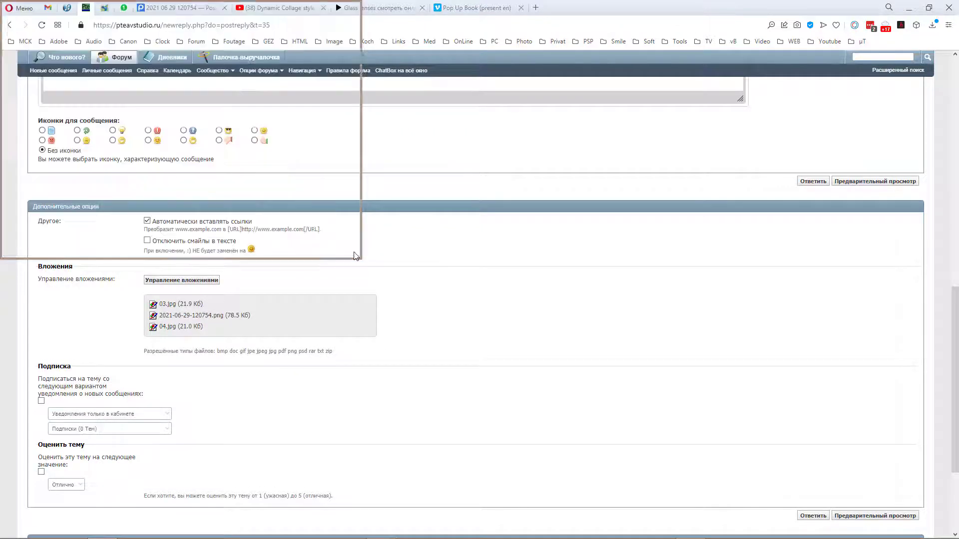
# - Preview the reply again to check it without the 02.jpg attachment
pyautogui.scroll(7, 513, 295)
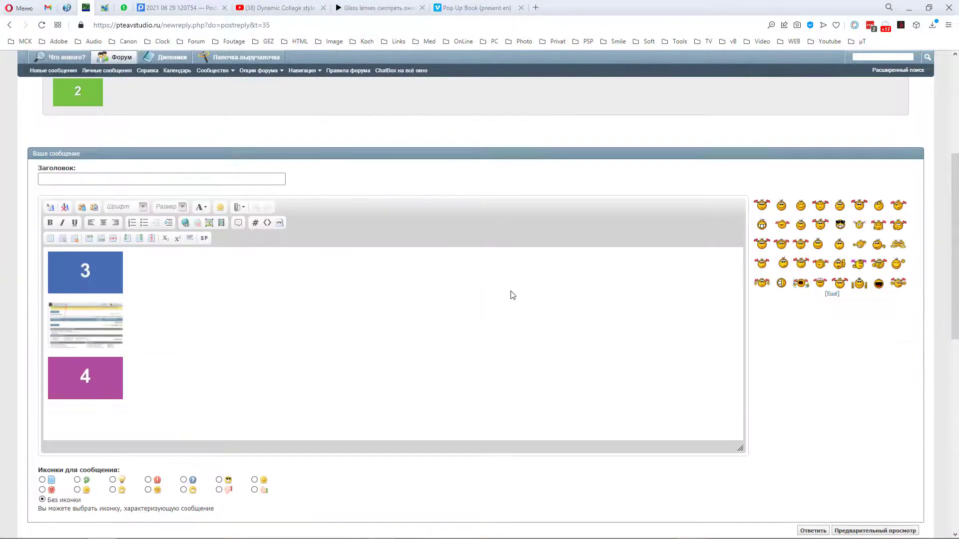
pyautogui.scroll(-5, 749, 335)
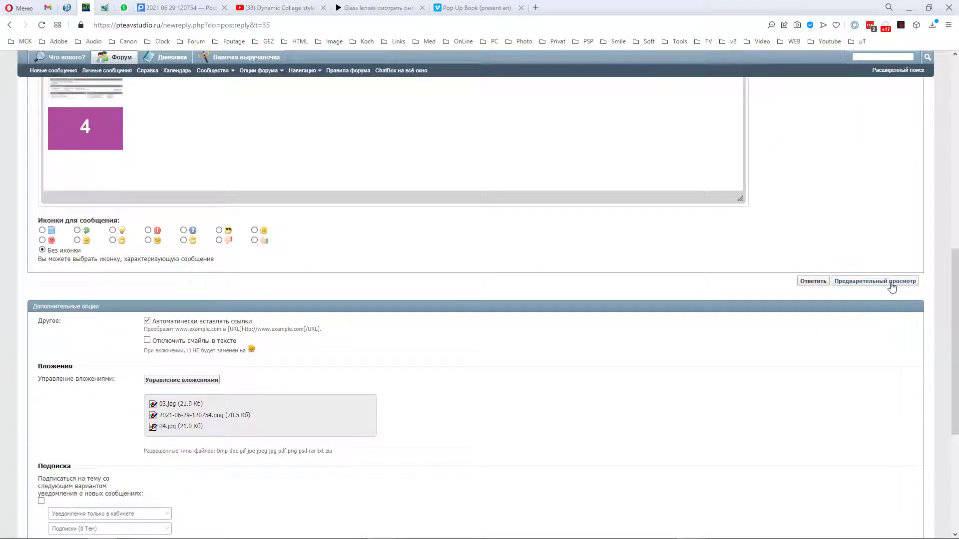
pyautogui.click(892, 285)
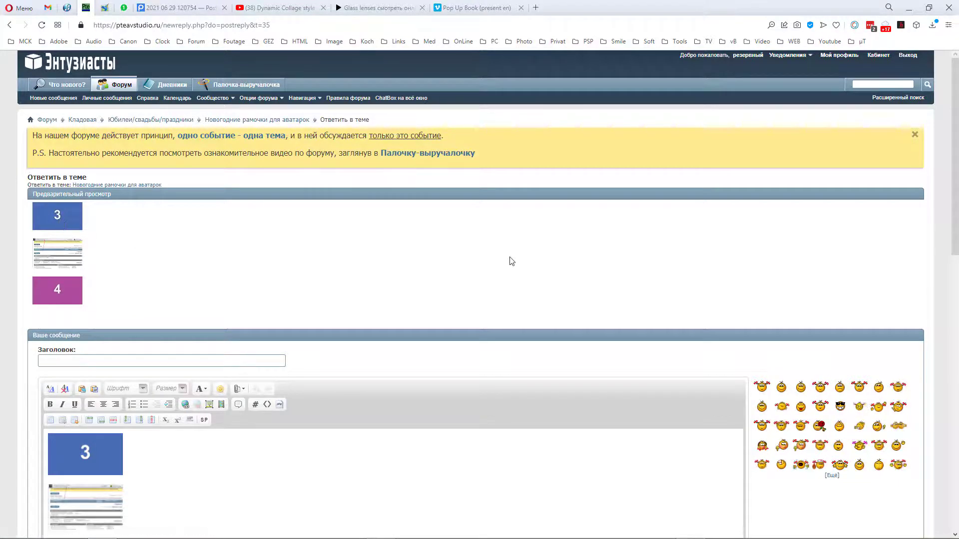
# - Set the size of image 3 in the reply to Большой
pyautogui.scroll(-5, 621, 250)
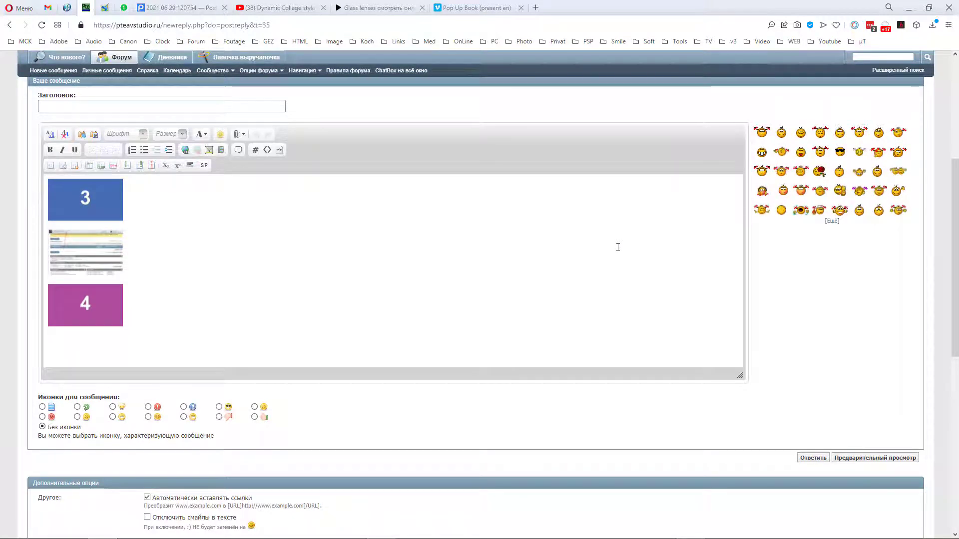
pyautogui.click(81, 210)
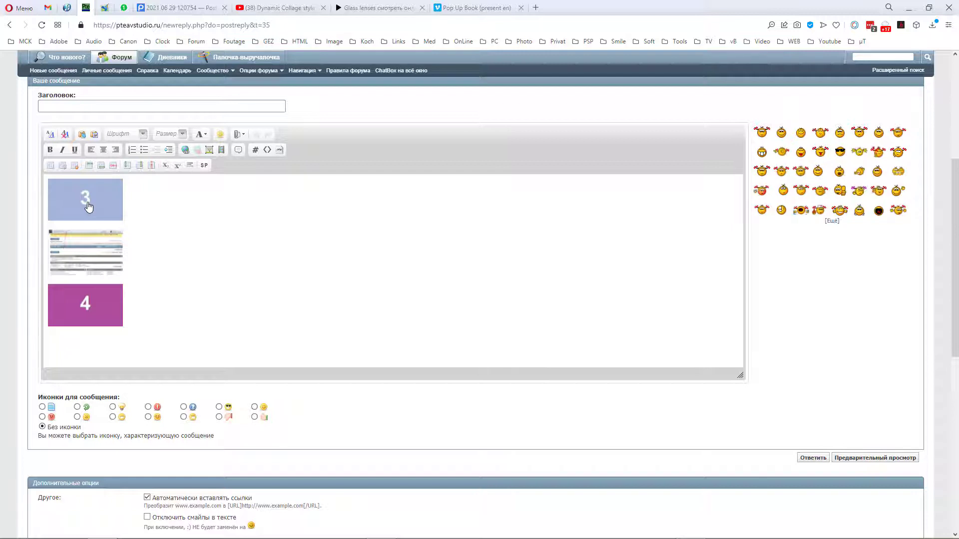
pyautogui.doubleClick(87, 206)
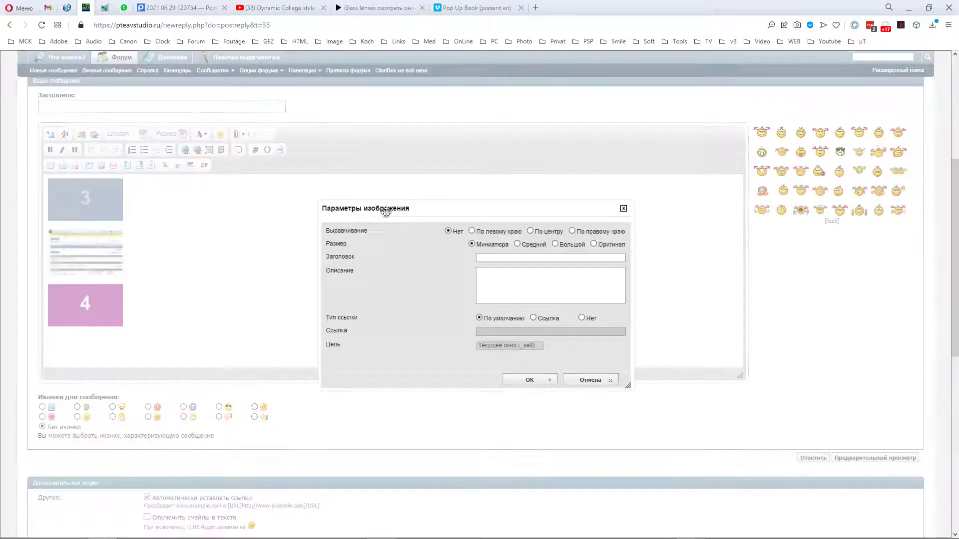
pyautogui.moveTo(479, 208); pyautogui.dragTo(379, 104)
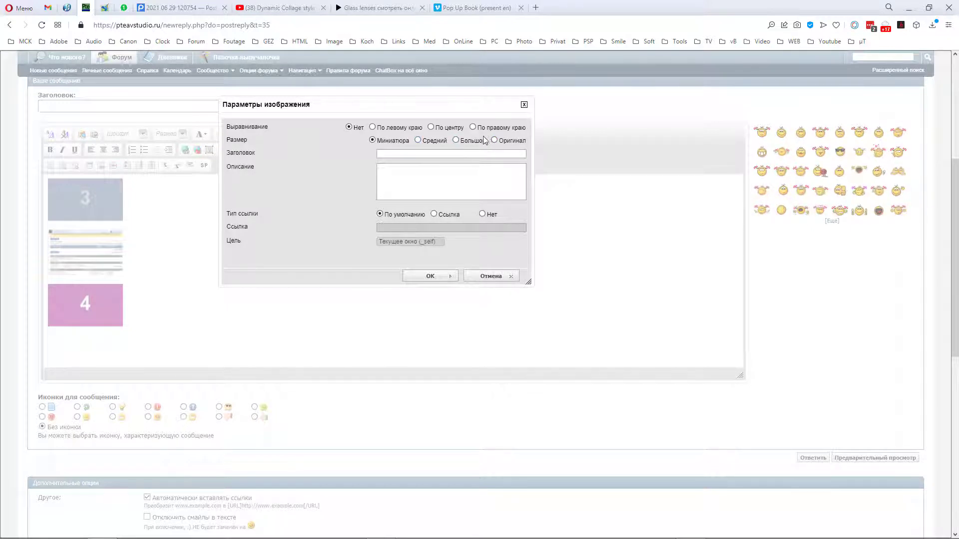
pyautogui.click(456, 140)
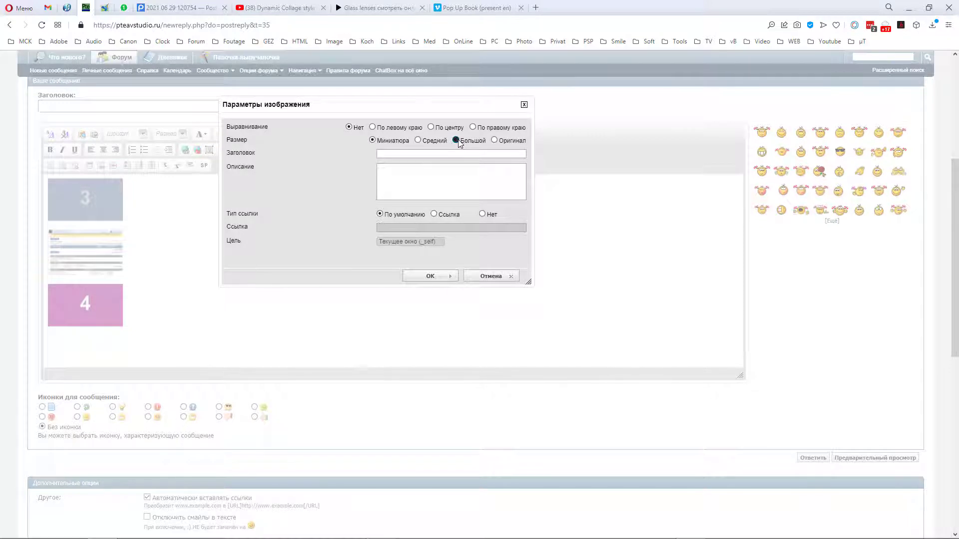
pyautogui.click(428, 283)
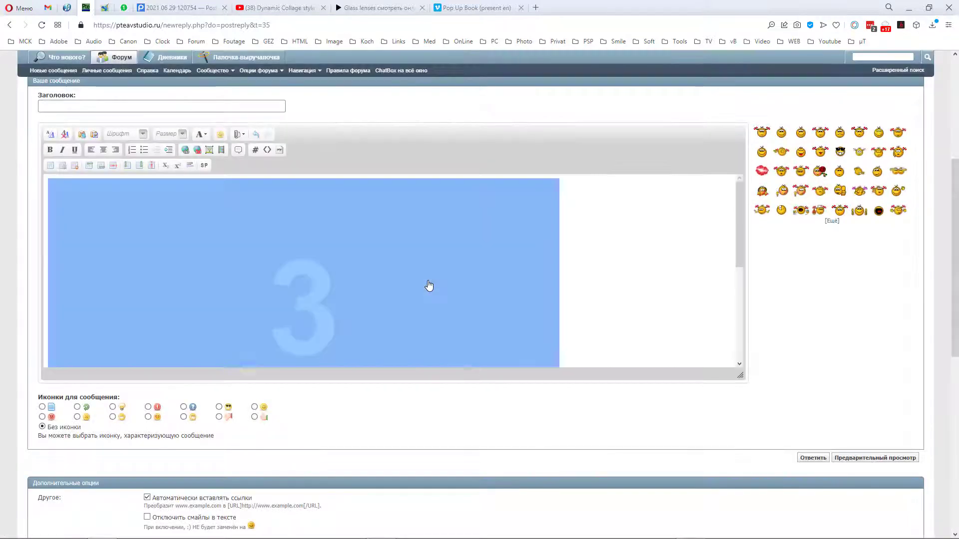
# - Set the size of image 3 in the reply to Средний
pyautogui.click(713, 222)
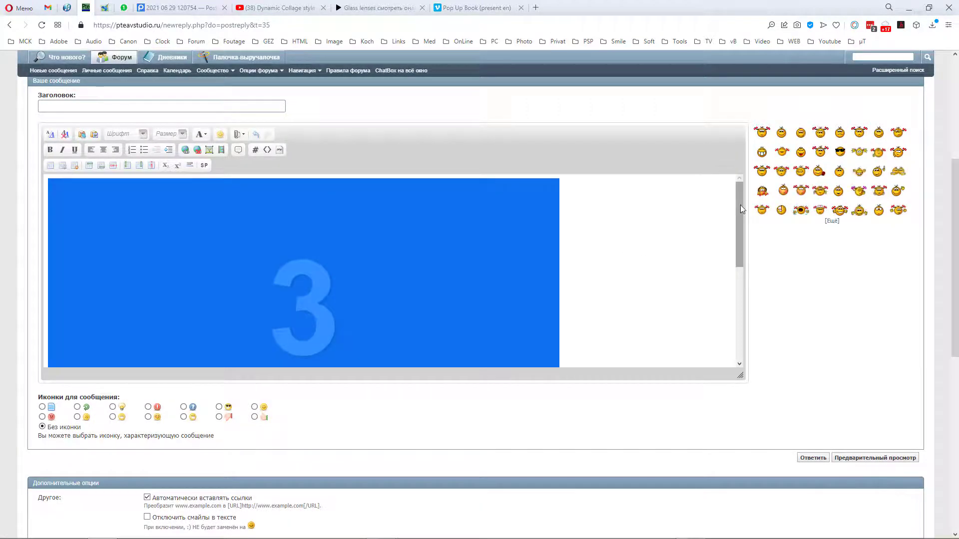
pyautogui.moveTo(740, 205)
pyautogui.mouseDown()
pyautogui.moveTo(745, 286)
pyautogui.moveTo(738, 219)
pyautogui.mouseUp()
pyautogui.click(260, 224)
pyautogui.doubleClick(260, 223)
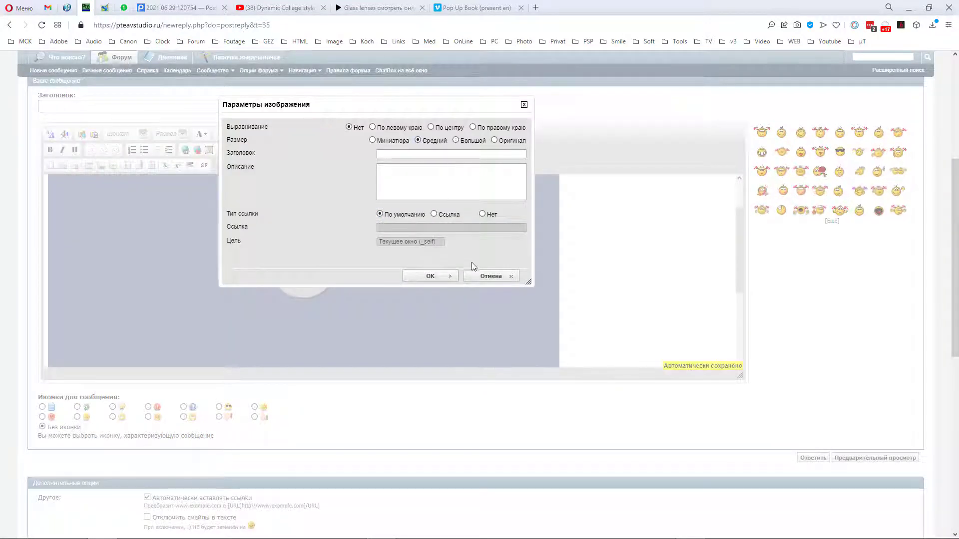
pyautogui.click(443, 276)
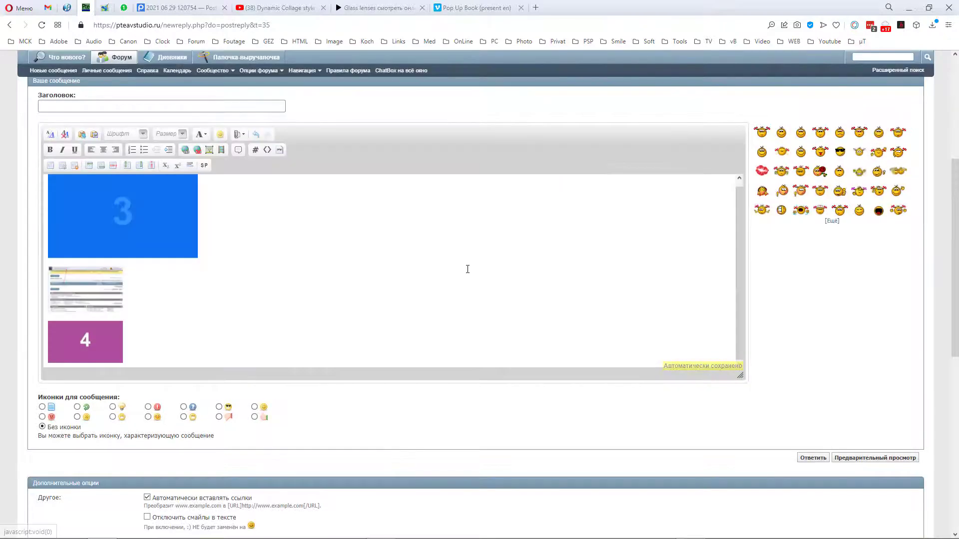
# - Set the size of the forum screenshot image between images 3 and 4 in the reply to Большой
pyautogui.doubleClick(78, 297)
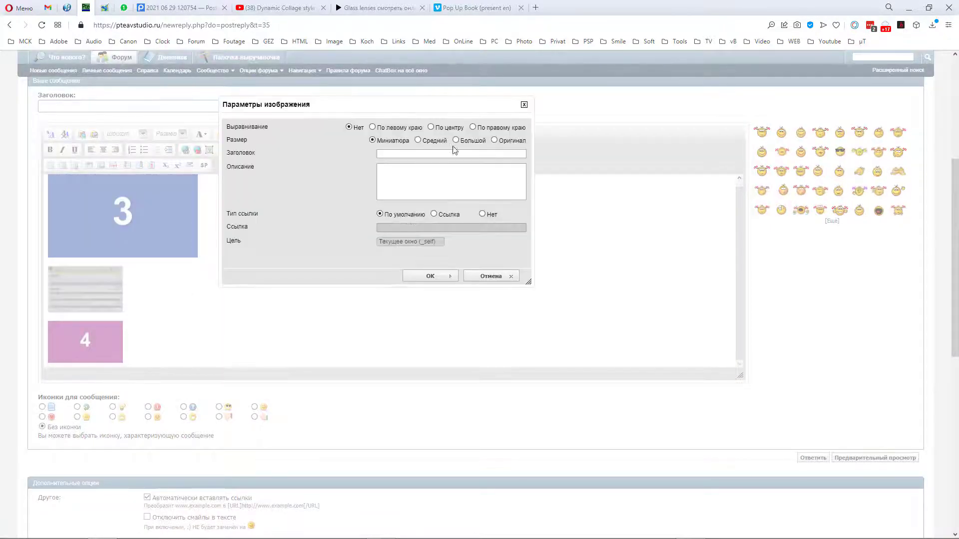
pyautogui.click(455, 140)
pyautogui.click(447, 276)
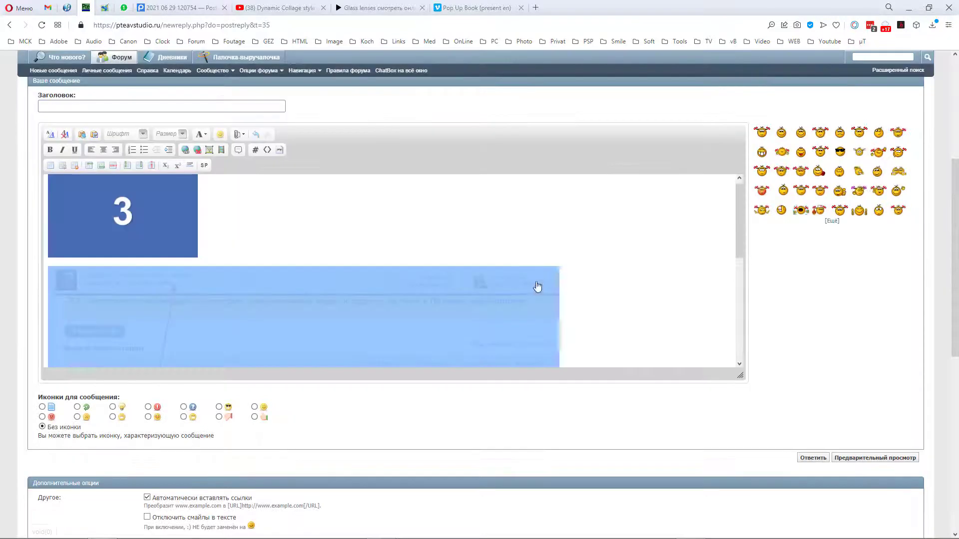
# - Set the size of image 4 at the end of the reply to Средний
pyautogui.scroll(-1, 739, 232)
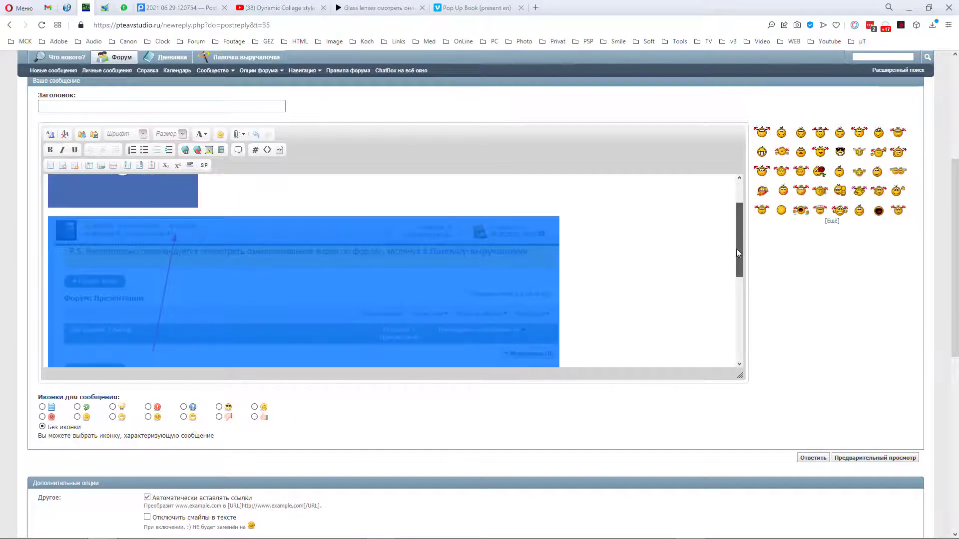
pyautogui.moveTo(736, 249); pyautogui.dragTo(735, 329)
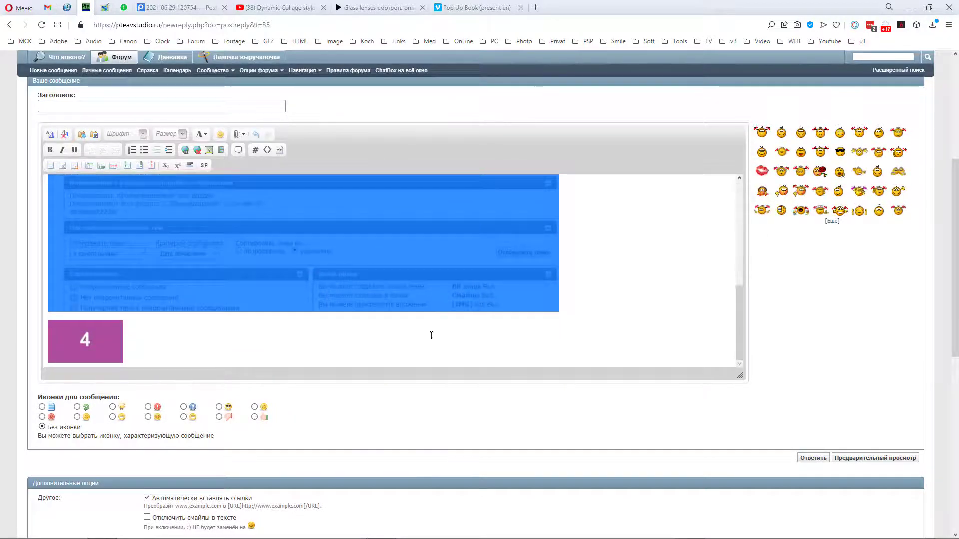
pyautogui.doubleClick(107, 349)
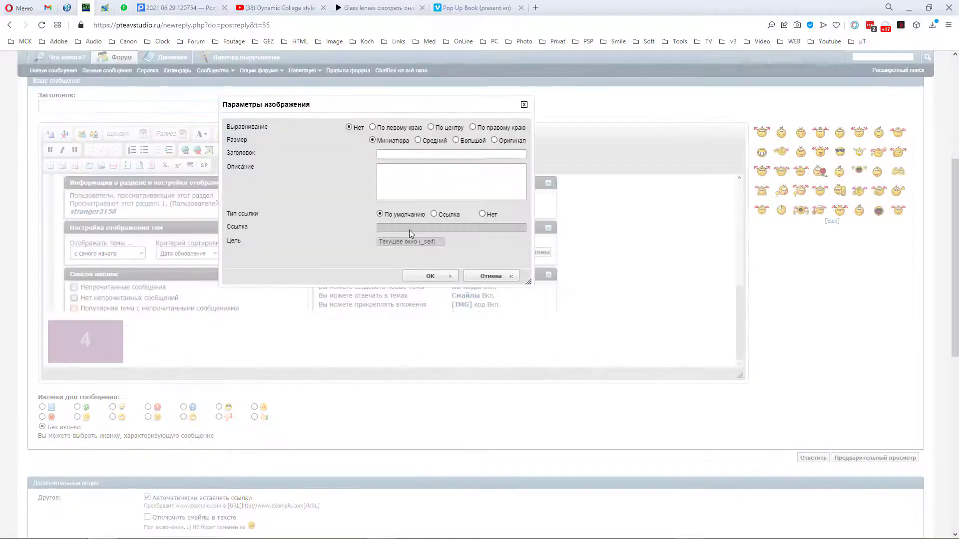
pyautogui.click(418, 140)
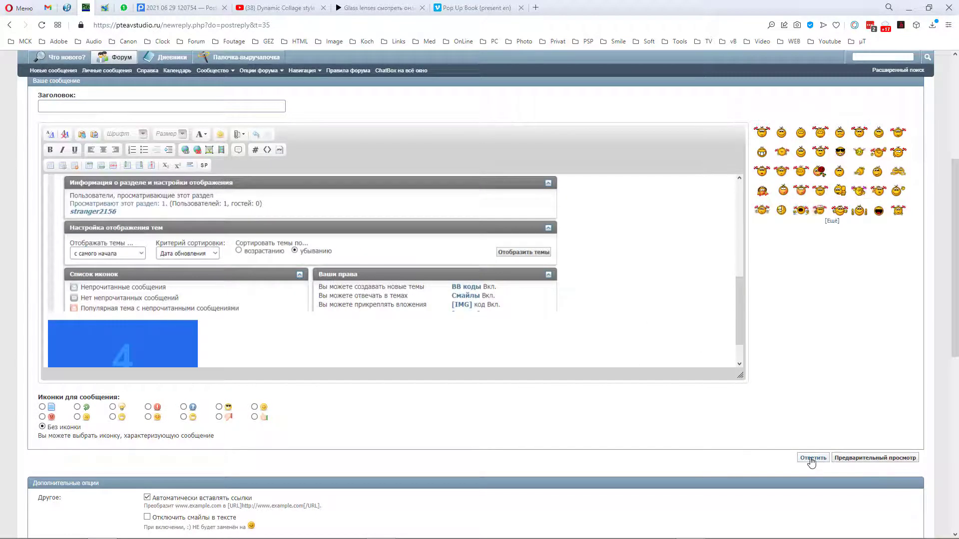
# - Submit the reply to the thread and look over the images in the published post
pyautogui.click(811, 458)
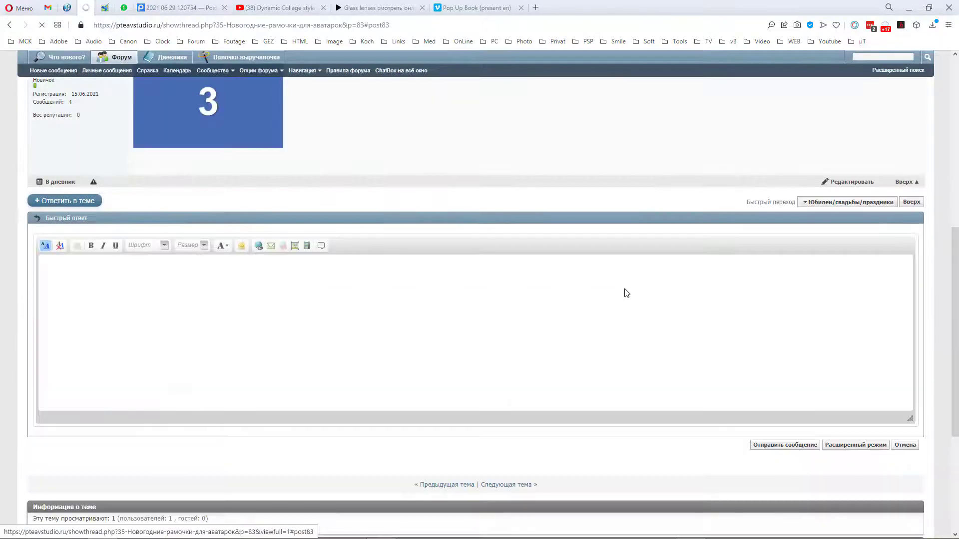
pyautogui.scroll(-7, 644, 292)
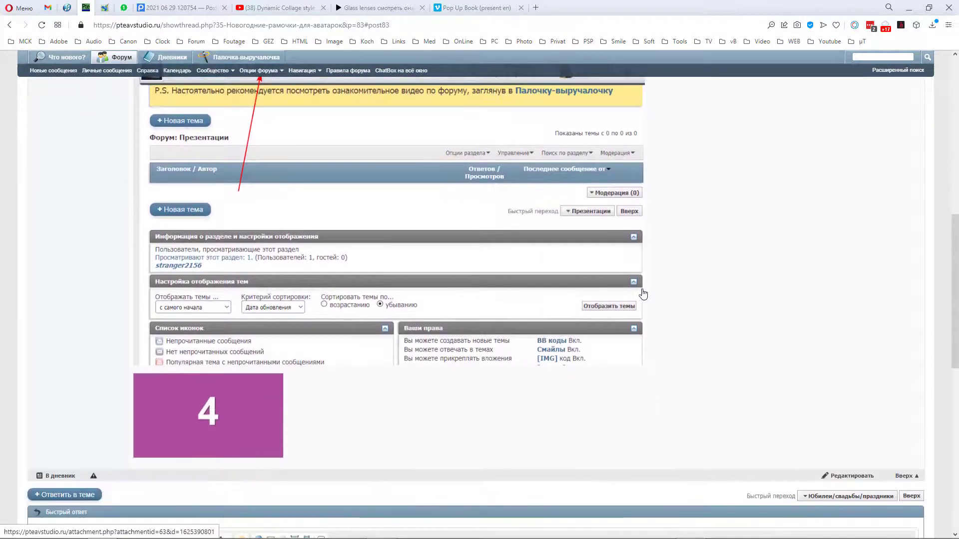
pyautogui.scroll(2, 644, 294)
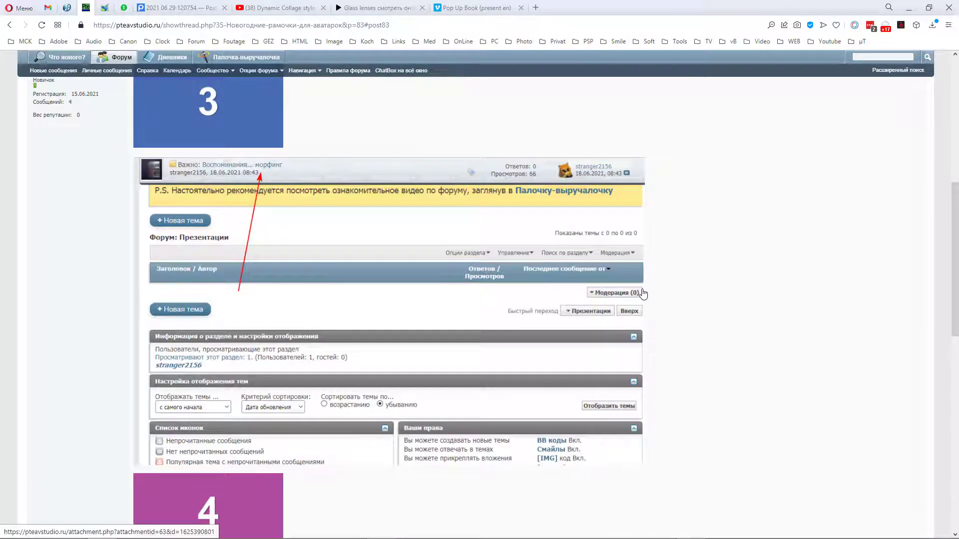
pyautogui.scroll(1, 643, 294)
# - View image 4 of the published post enlarged and close the enlarged view
pyautogui.scroll(-3, 643, 294)
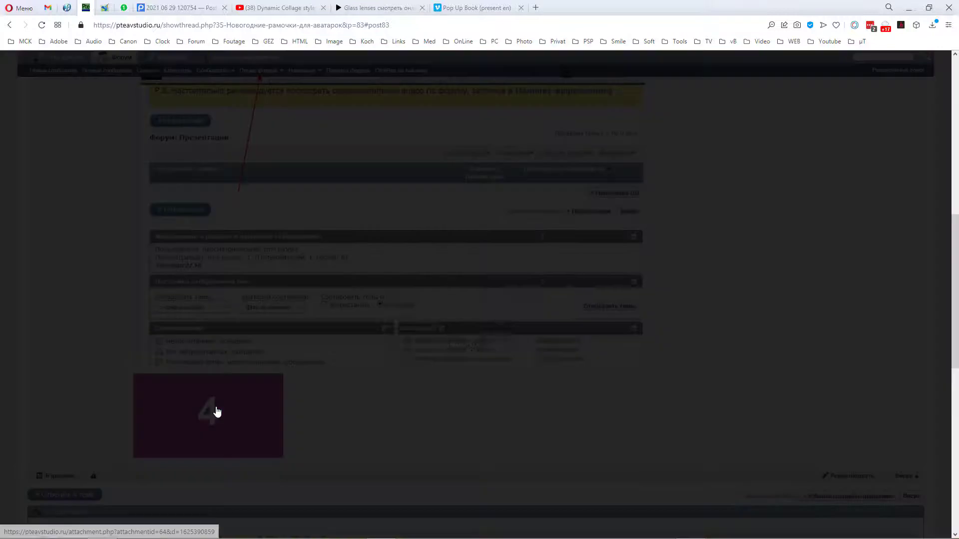
pyautogui.click(215, 411)
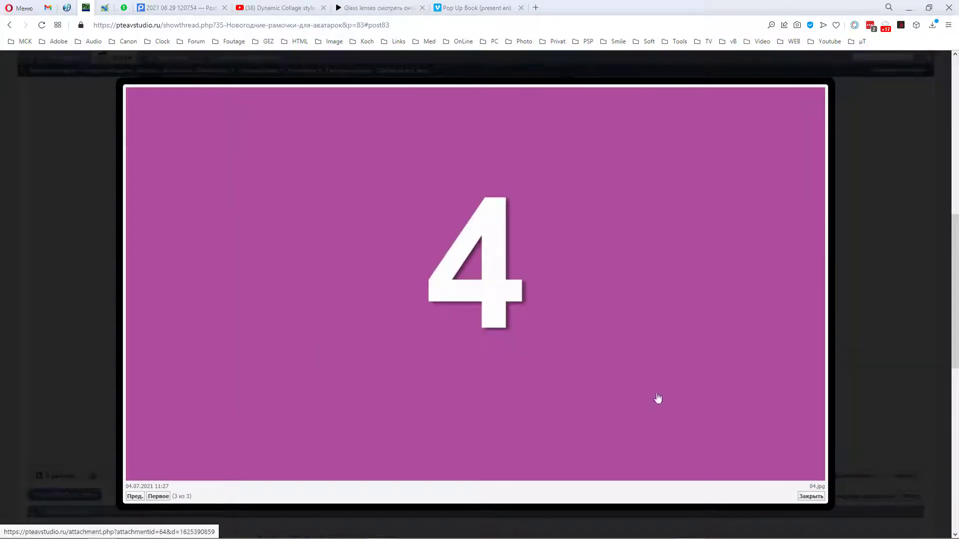
pyautogui.click(809, 496)
# - View the post's forum screenshot enlarged, open it as a standalone image and return to the thread
pyautogui.scroll(4, 578, 398)
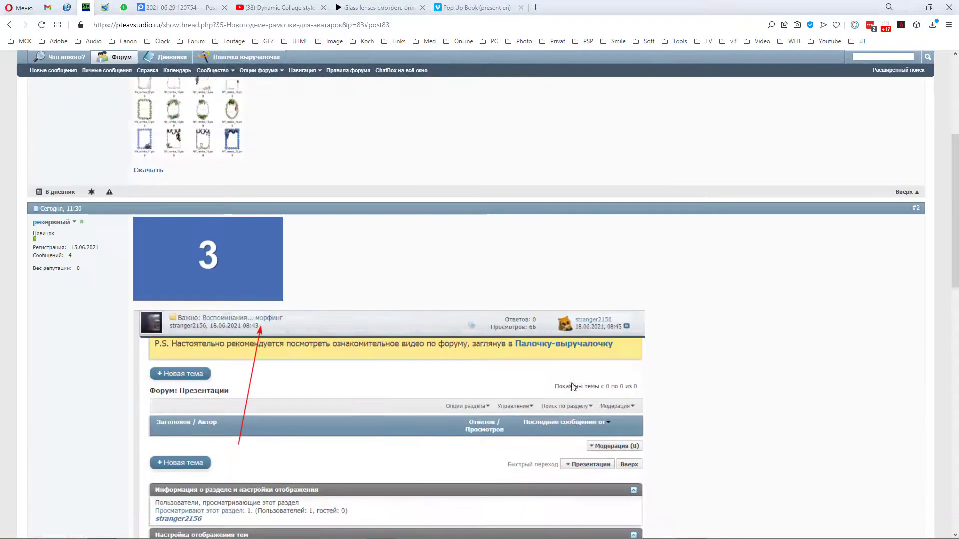
pyautogui.scroll(-2, 573, 390)
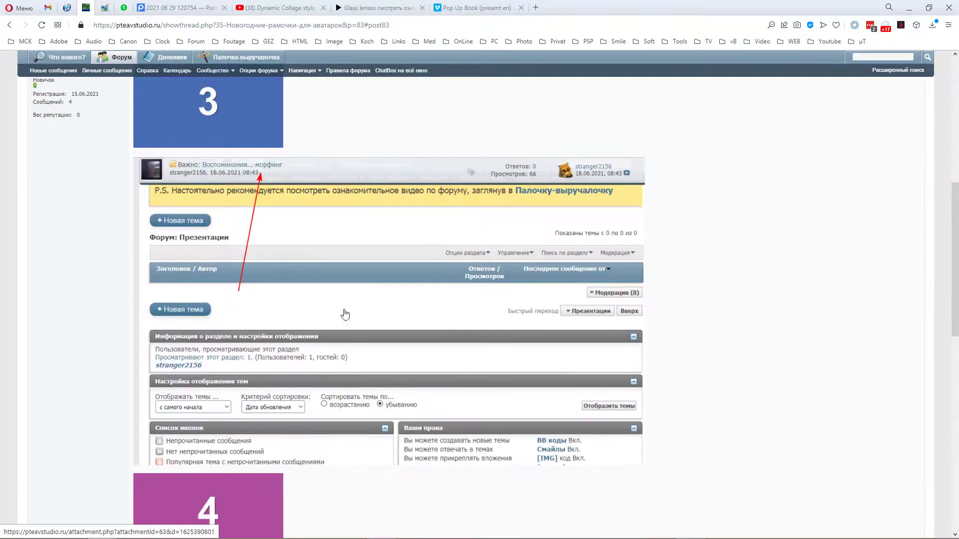
pyautogui.click(421, 313)
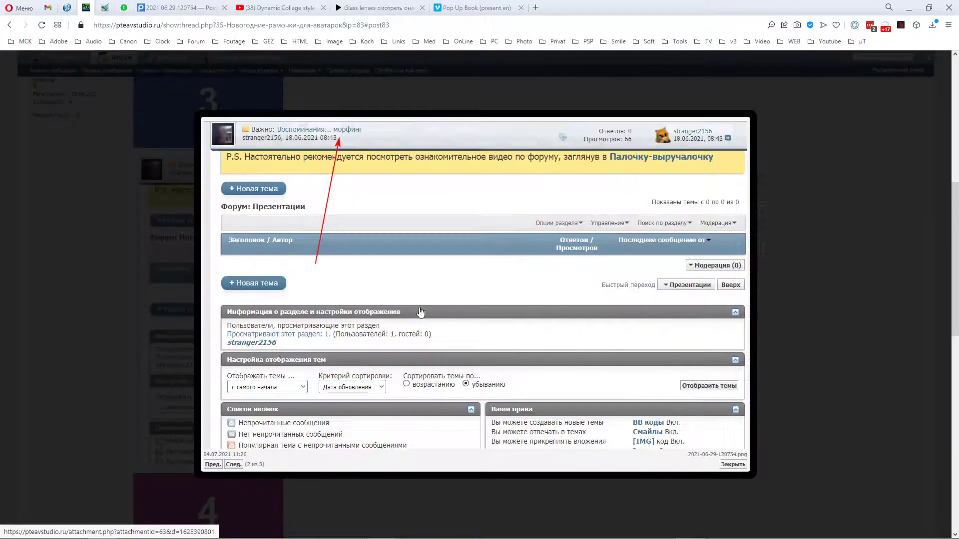
pyautogui.click(454, 288)
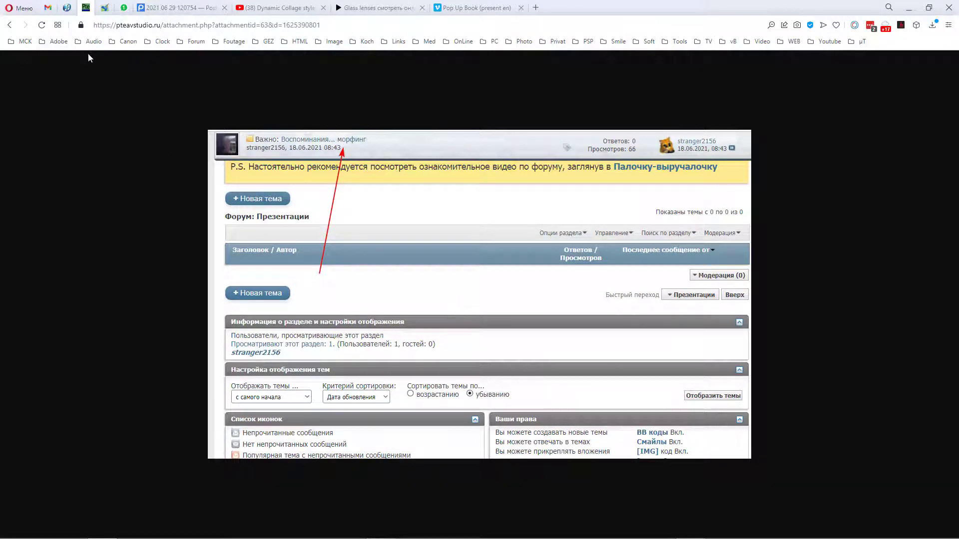
pyautogui.click(9, 24)
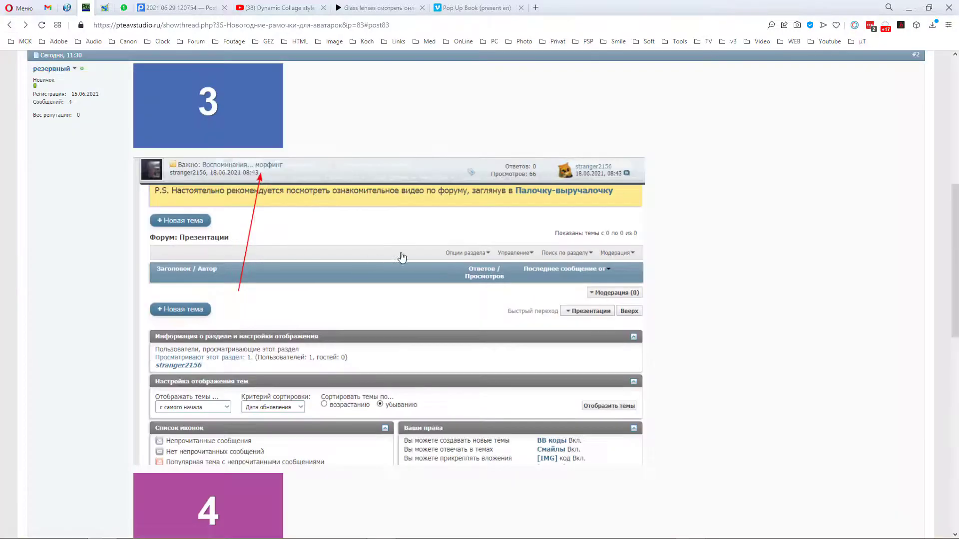
# - View image 3 of the published post enlarged and go back to the reply form with its preview
pyautogui.scroll(4, 400, 249)
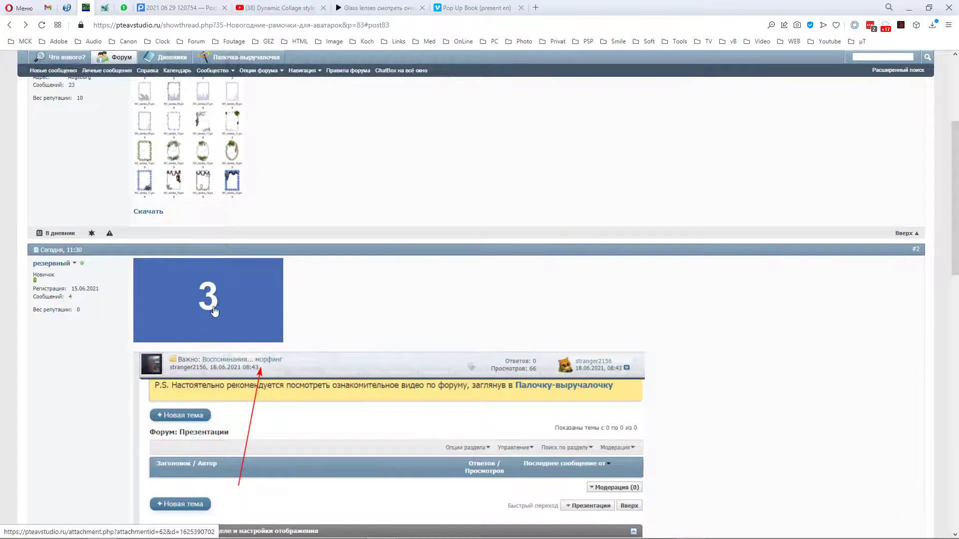
pyautogui.click(214, 311)
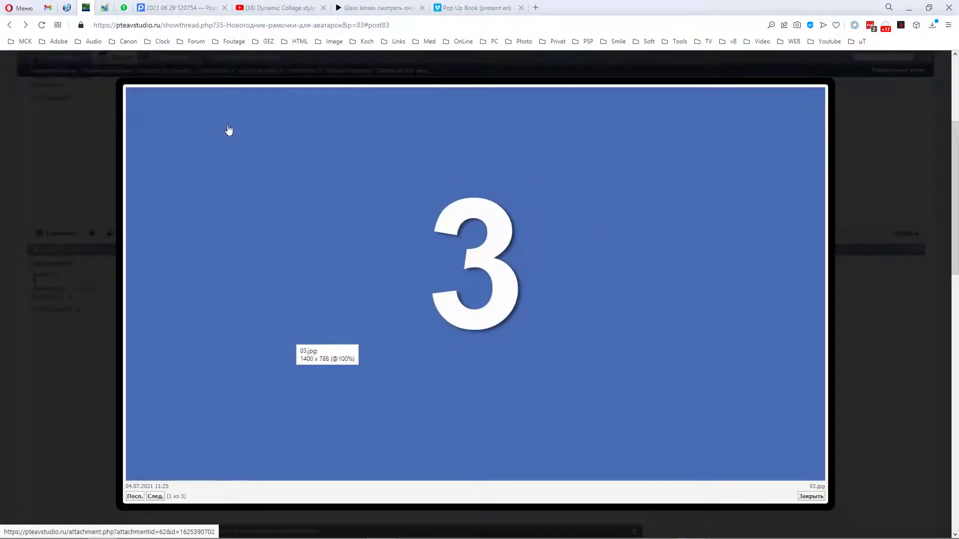
pyautogui.click(9, 25)
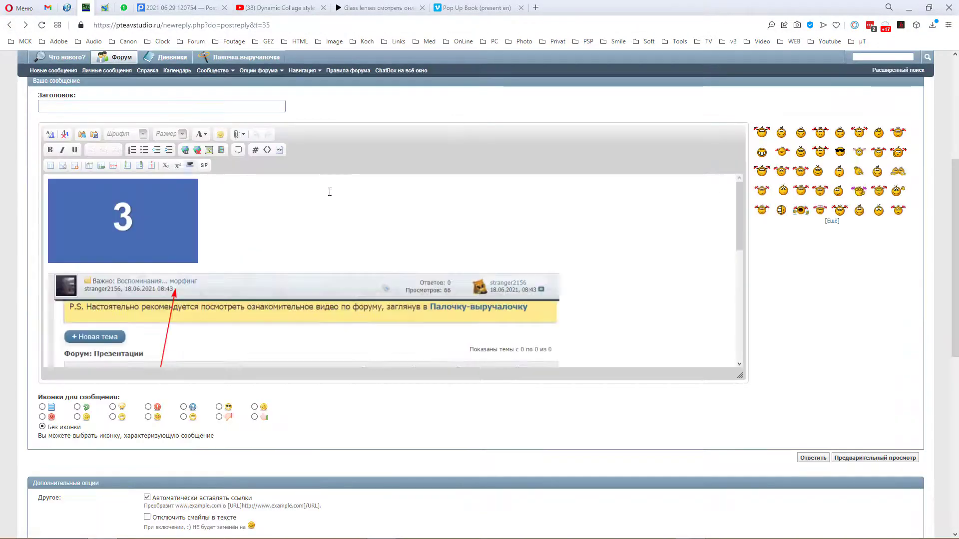
pyautogui.scroll(3, 462, 197)
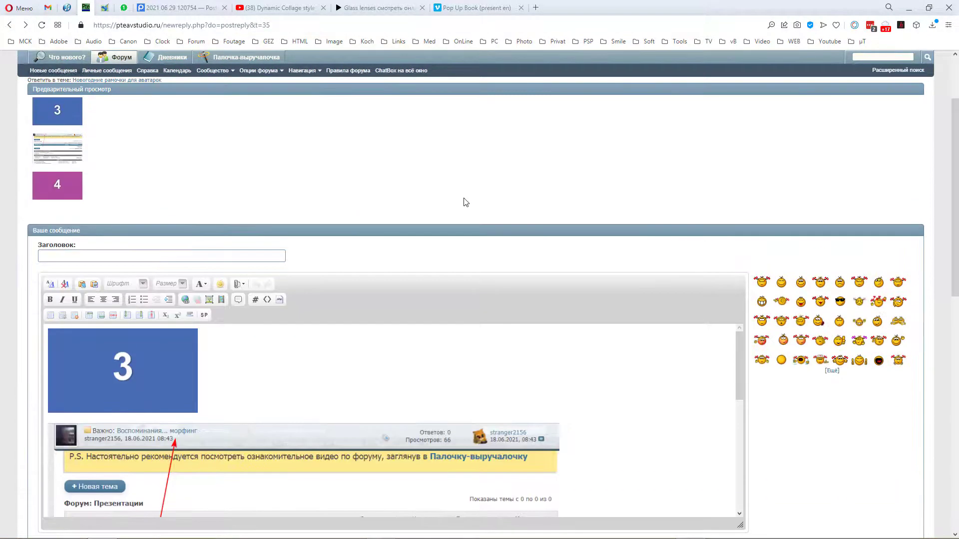